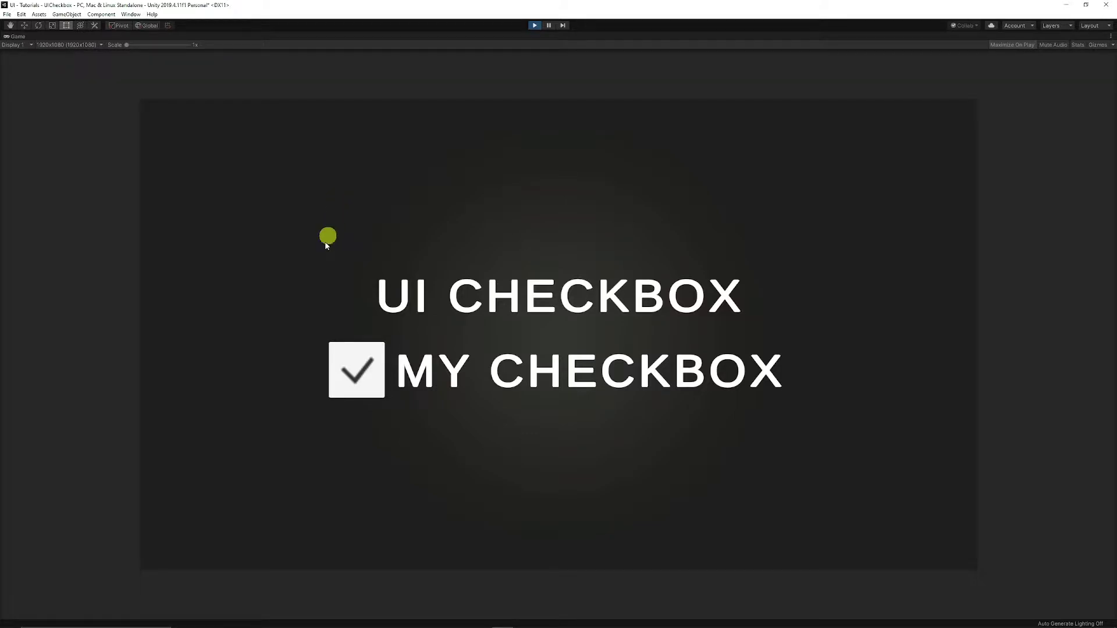
Toggle the checkbox off and on repeatedly in the running game to hide and show the title
click(363, 375)
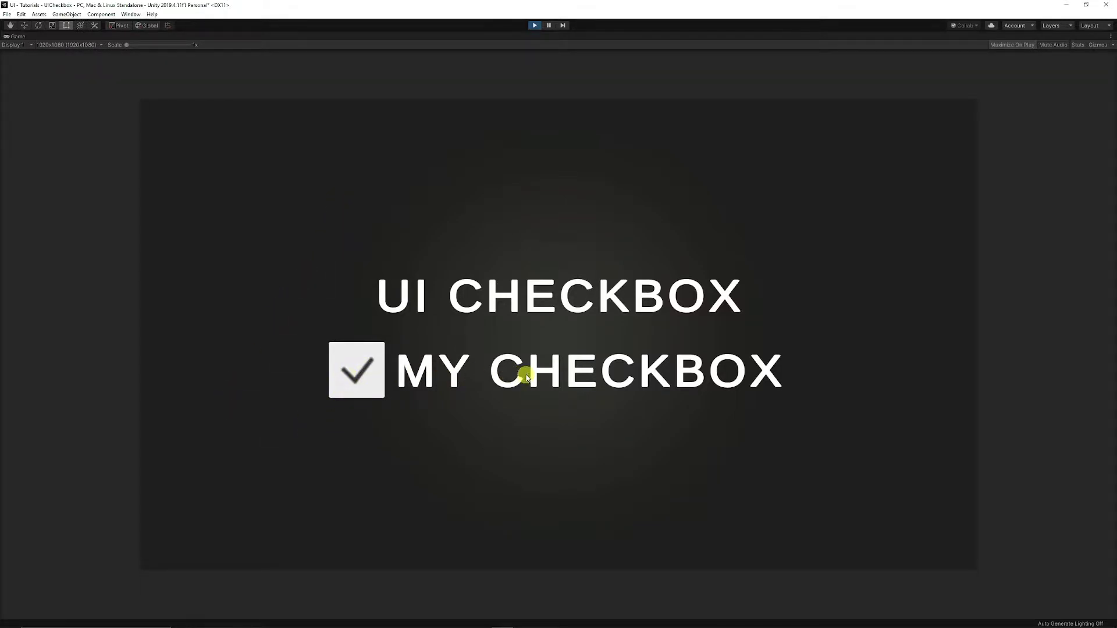
click(356, 376)
click(359, 377)
click(357, 378)
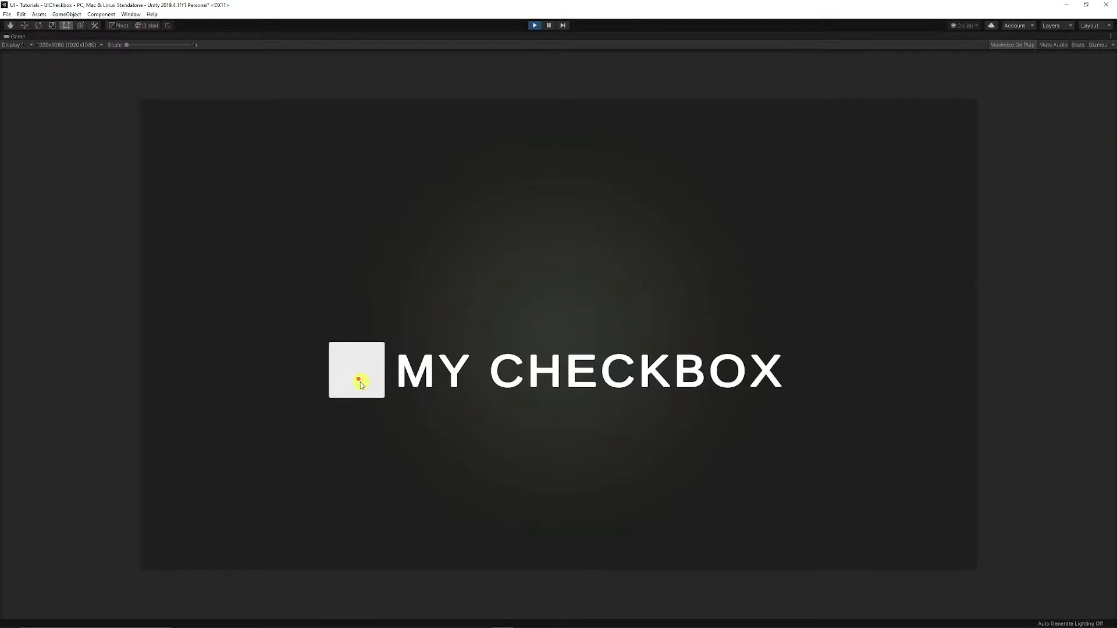
click(358, 379)
click(335, 379)
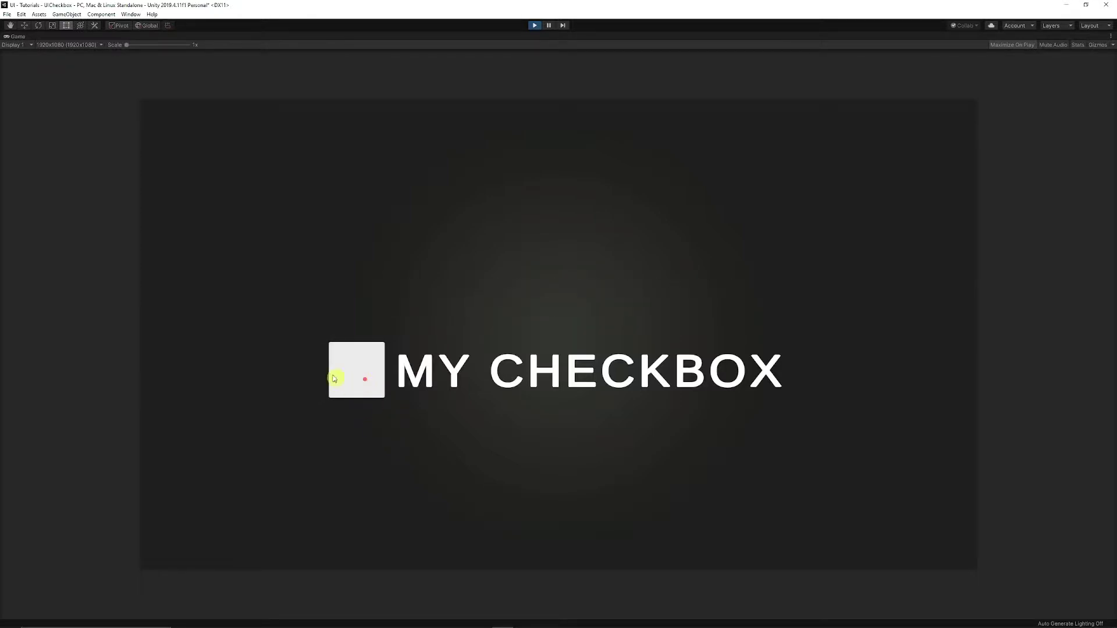
click(367, 373)
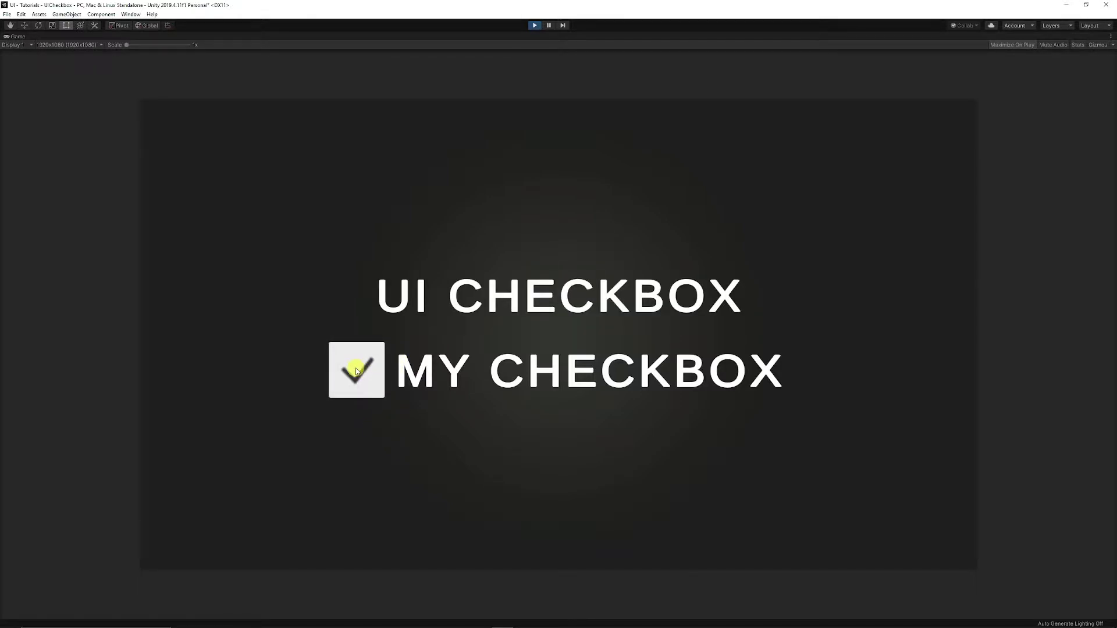
click(356, 372)
click(370, 377)
click(358, 384)
click(345, 385)
click(358, 381)
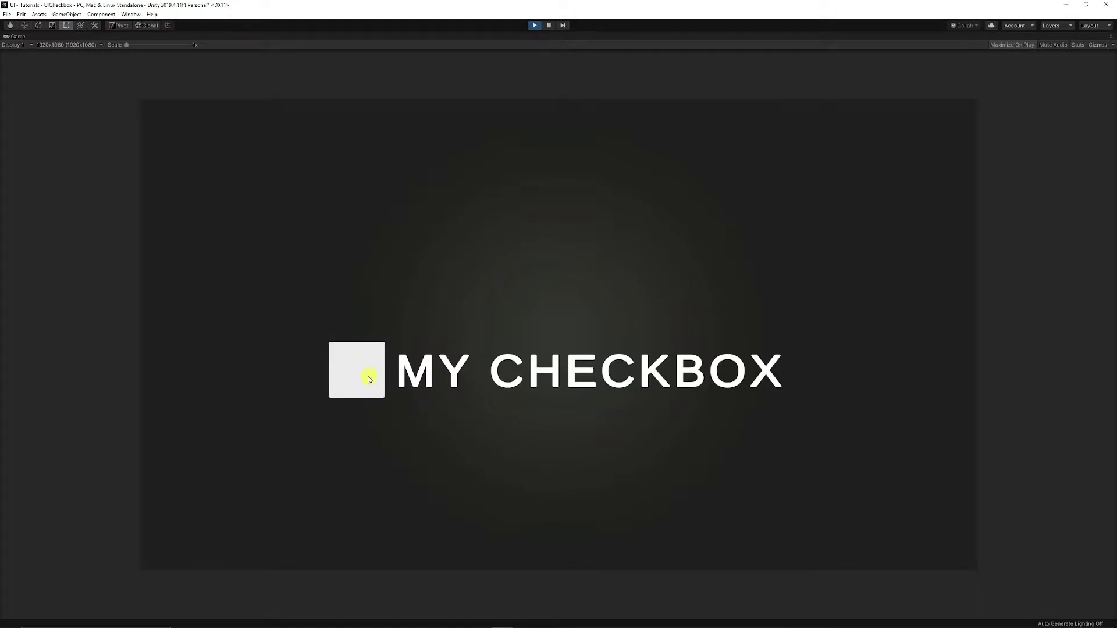
click(368, 378)
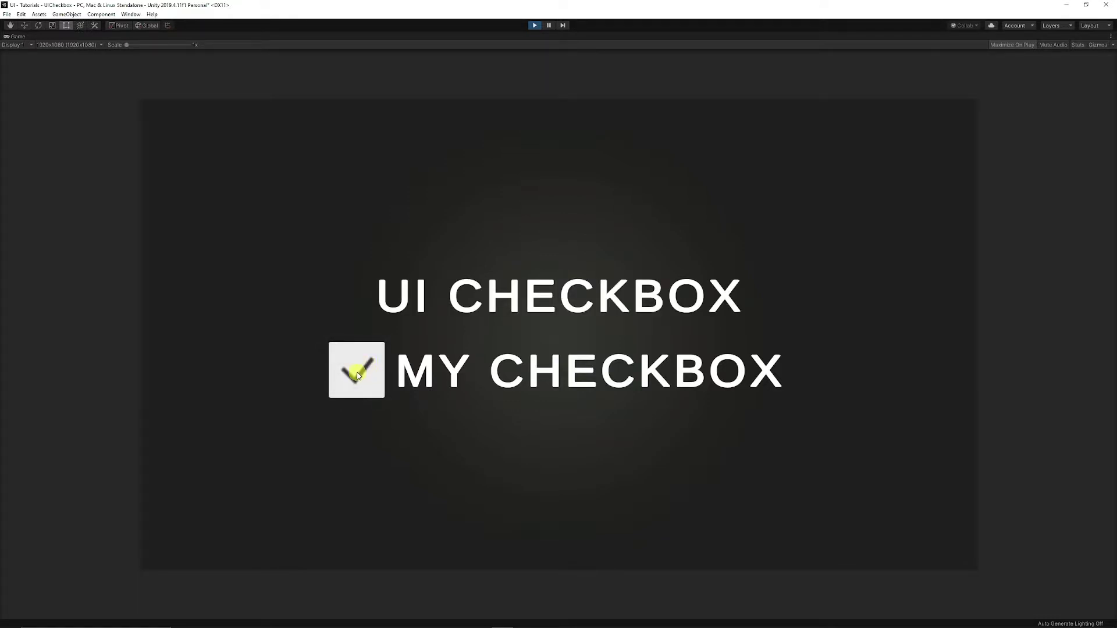
click(356, 378)
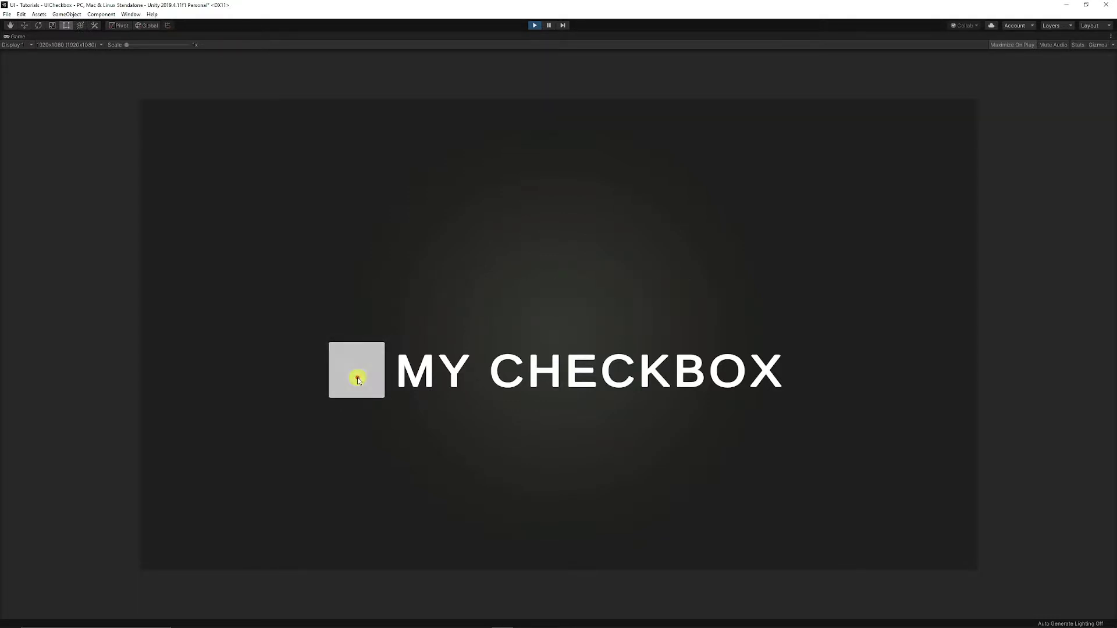
click(359, 381)
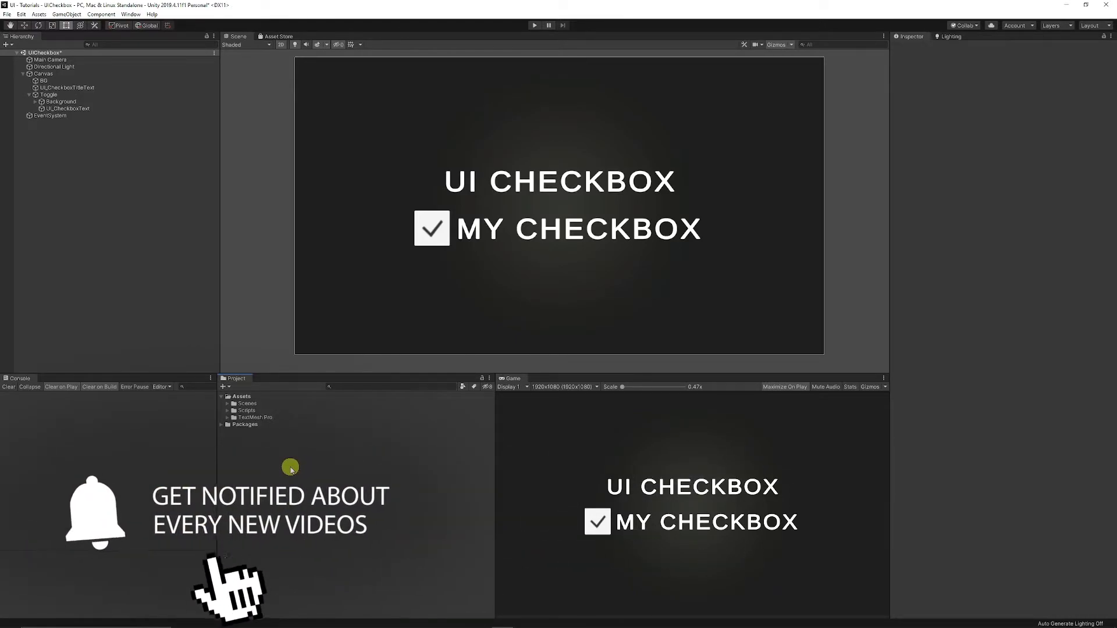
Delete the existing Toggle from the Hierarchy
key(Delete)
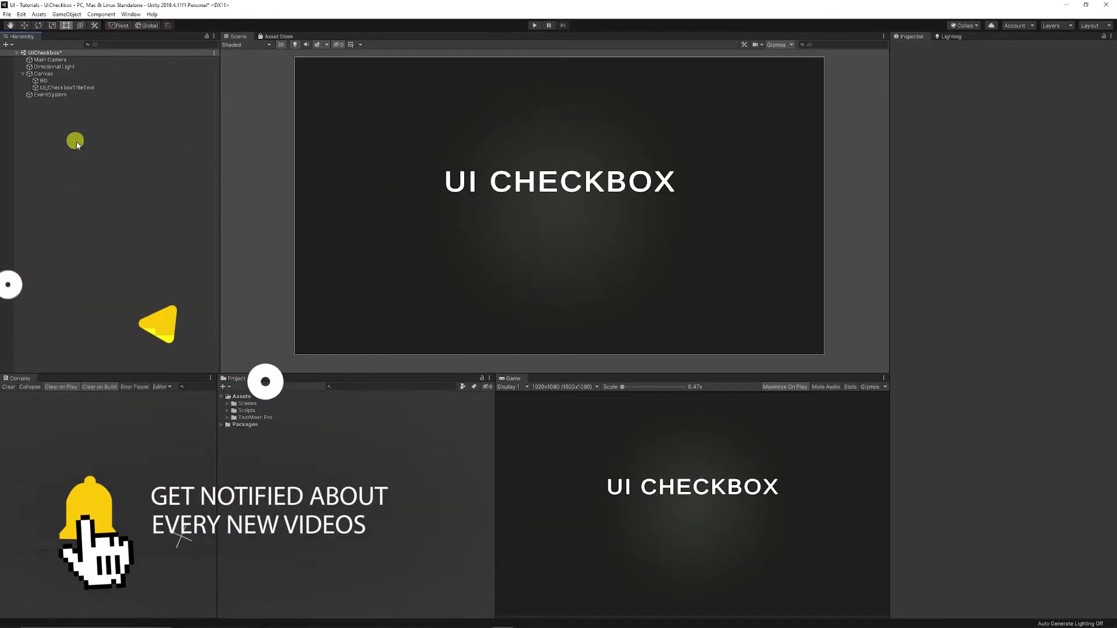
right_click(71, 163)
mouse_move(107, 317)
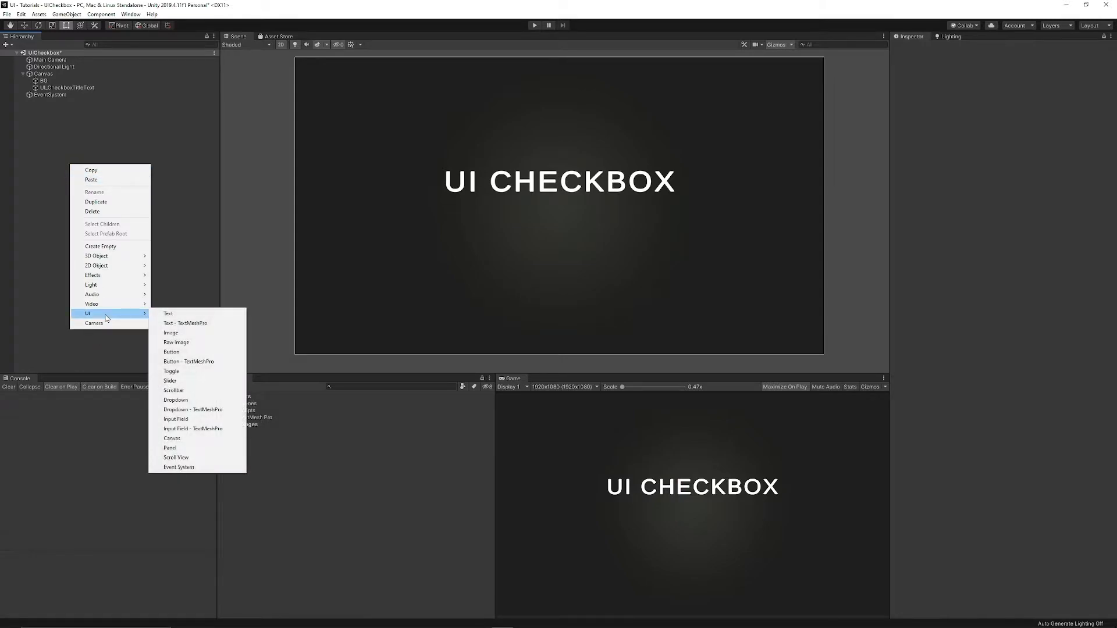
click(55, 181)
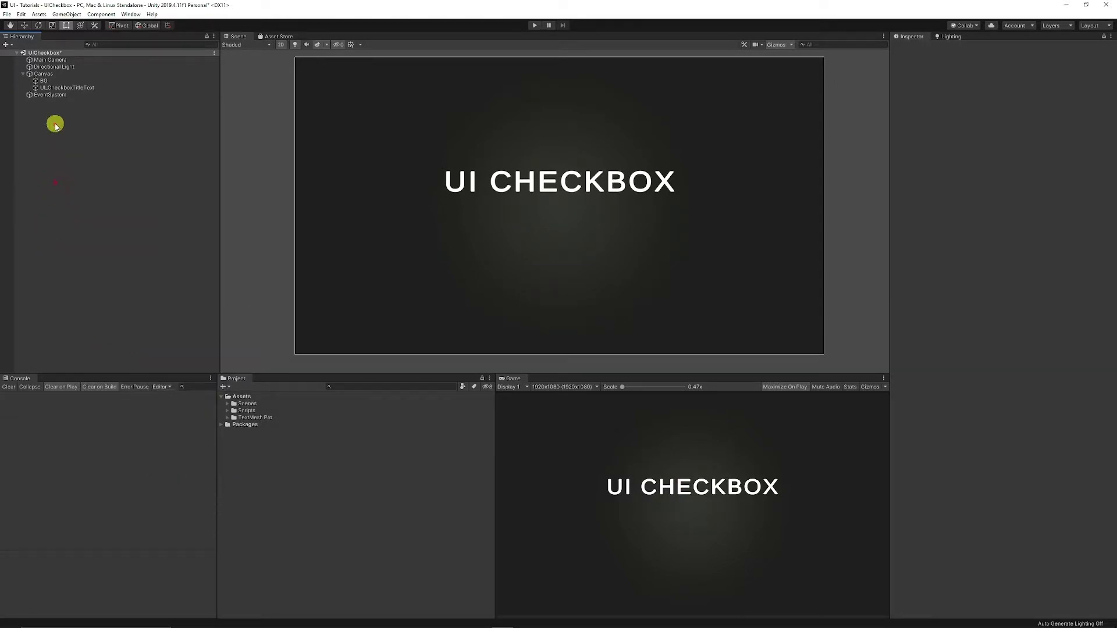
Add a new UI Toggle as a child of the Canvas
click(48, 76)
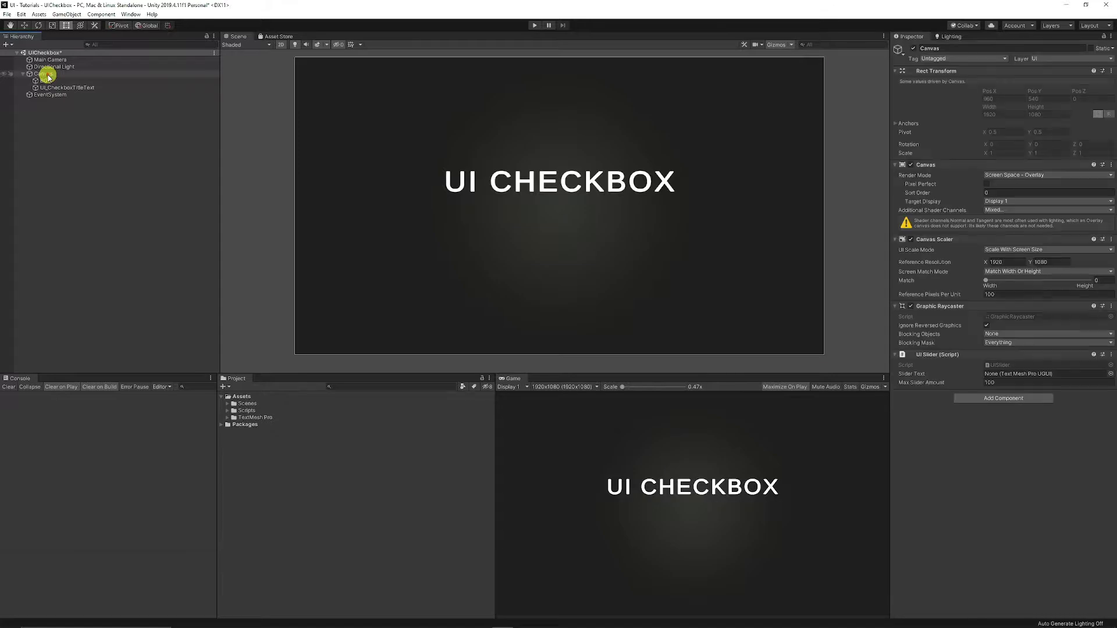
right_click(48, 76)
mouse_move(86, 216)
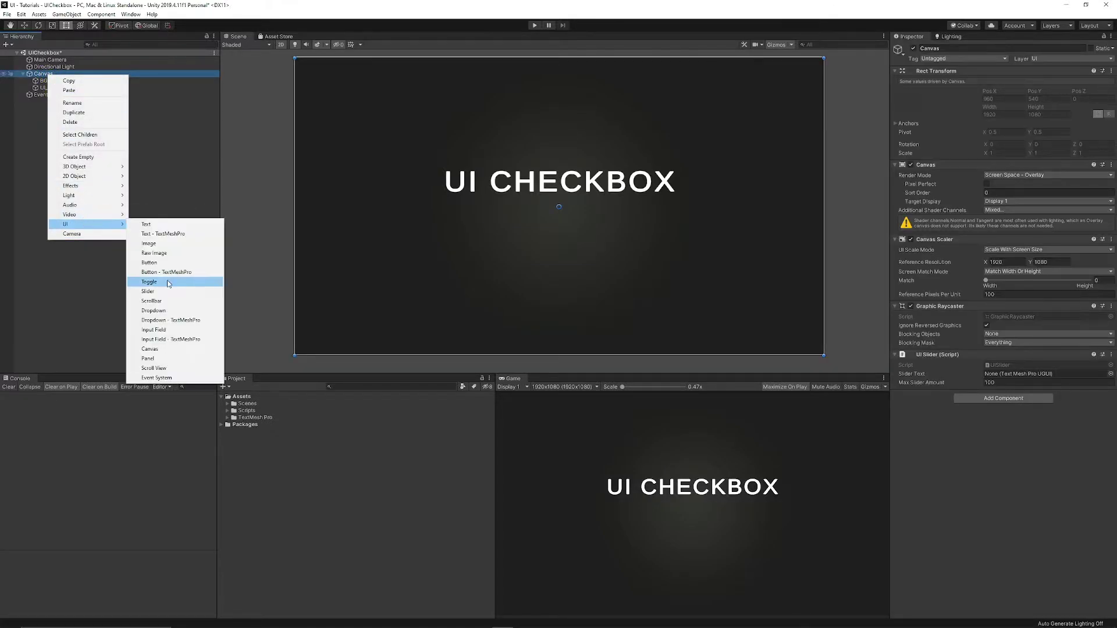
click(169, 279)
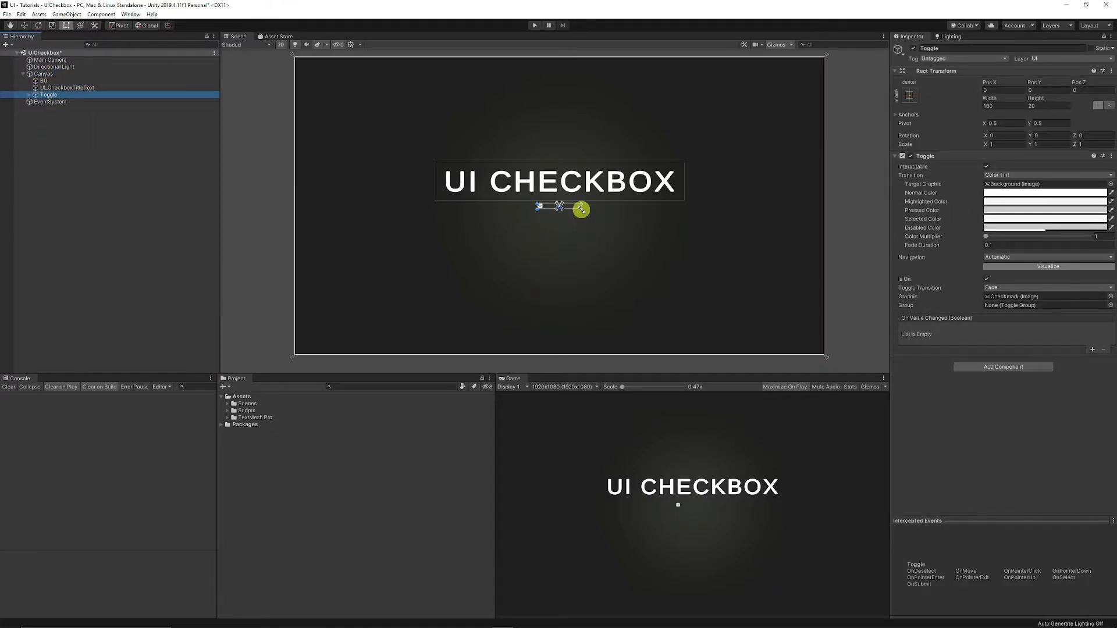
Stretch the new Toggle to about 795 by 99 and center it just below the title
click(616, 246)
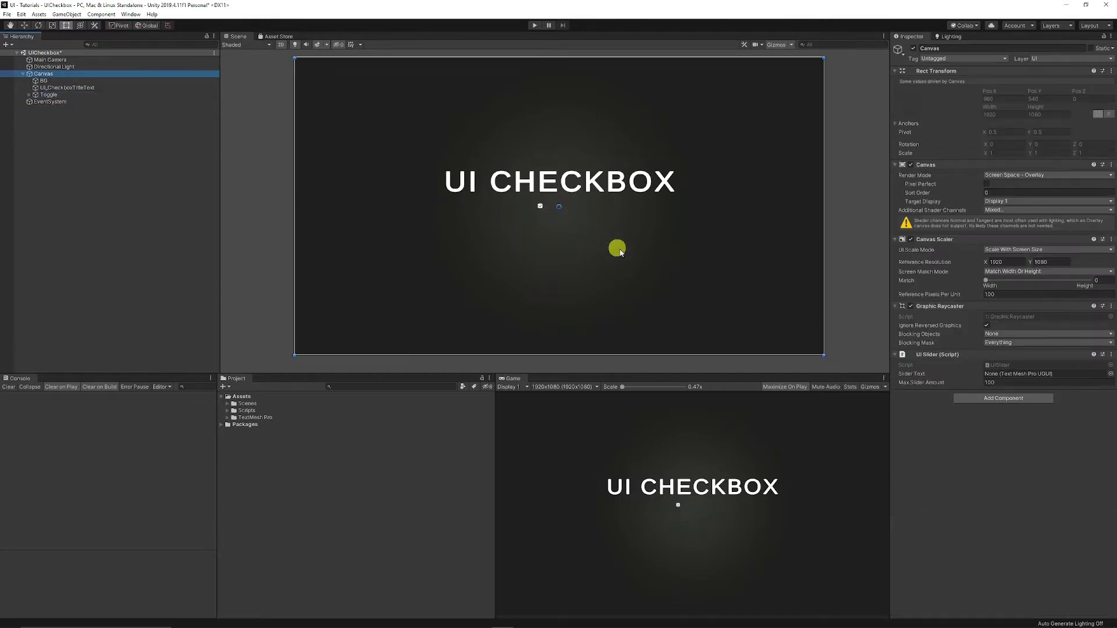
click(58, 95)
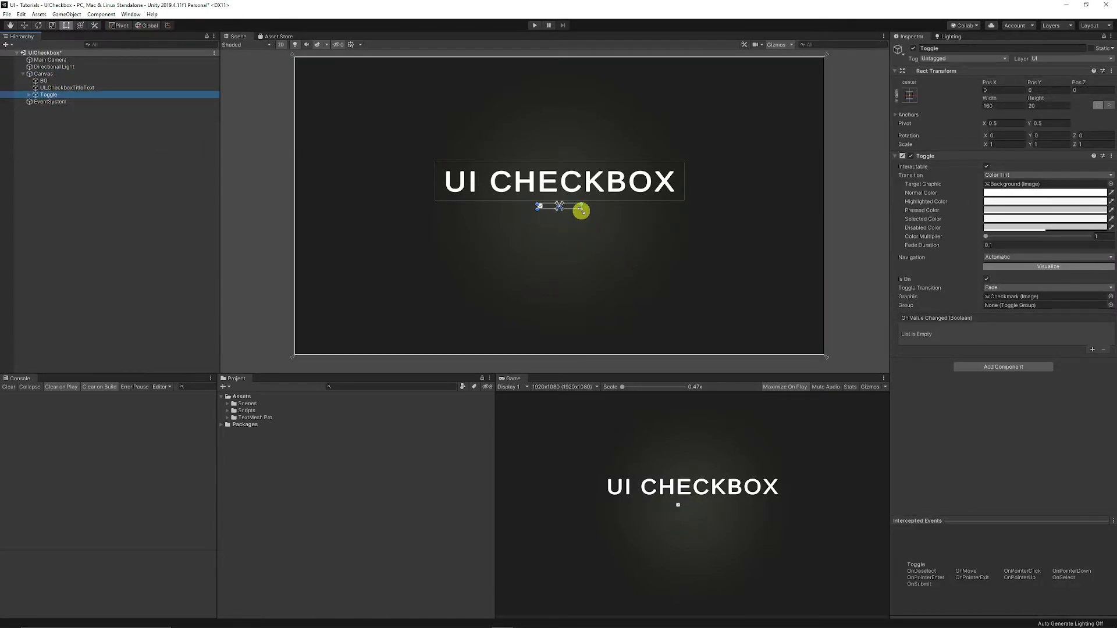
drag(581, 210, 744, 234)
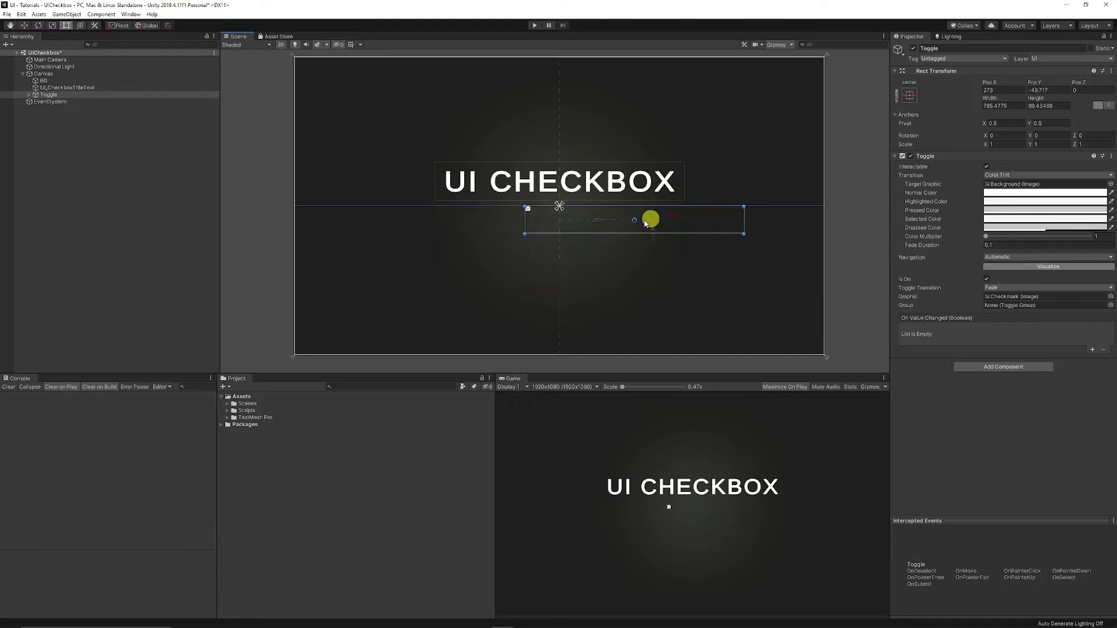
drag(645, 223, 580, 233)
Enlarge the Toggle's Background to about 92 units square and its Checkmark to about 60 by 60
click(28, 95)
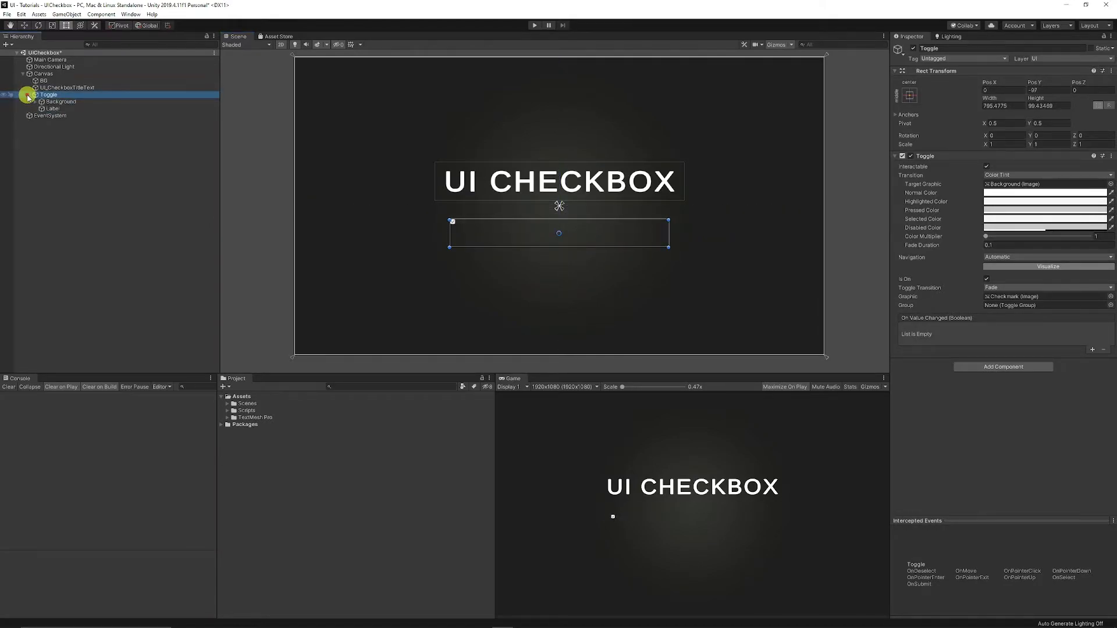
click(36, 101)
click(61, 101)
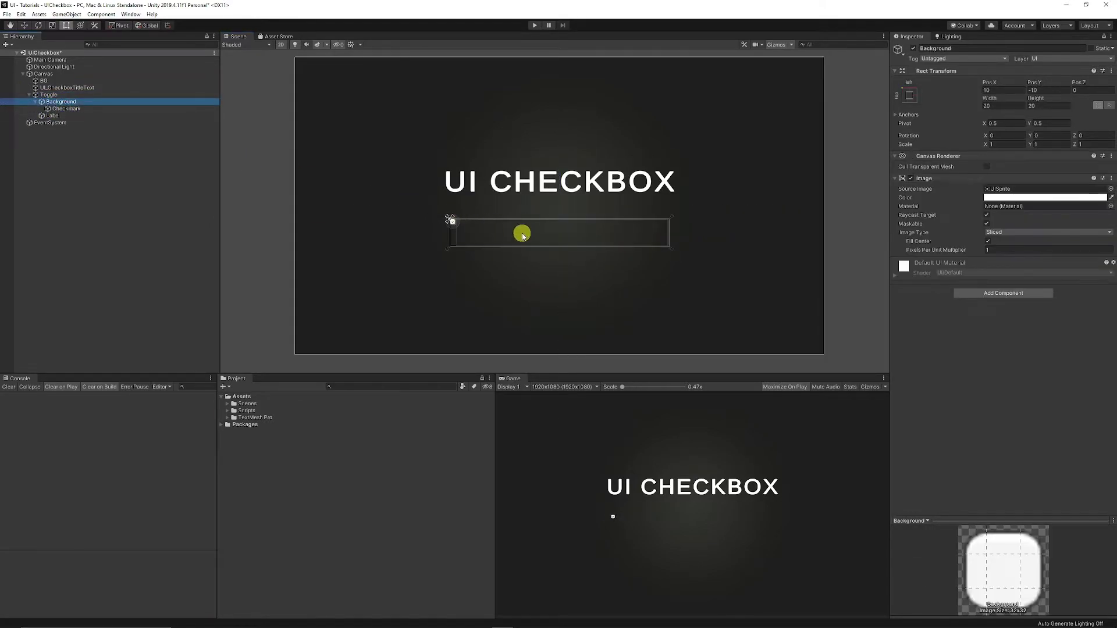
scroll(465, 220, up, 3)
drag(464, 217, 510, 247)
click(53, 115)
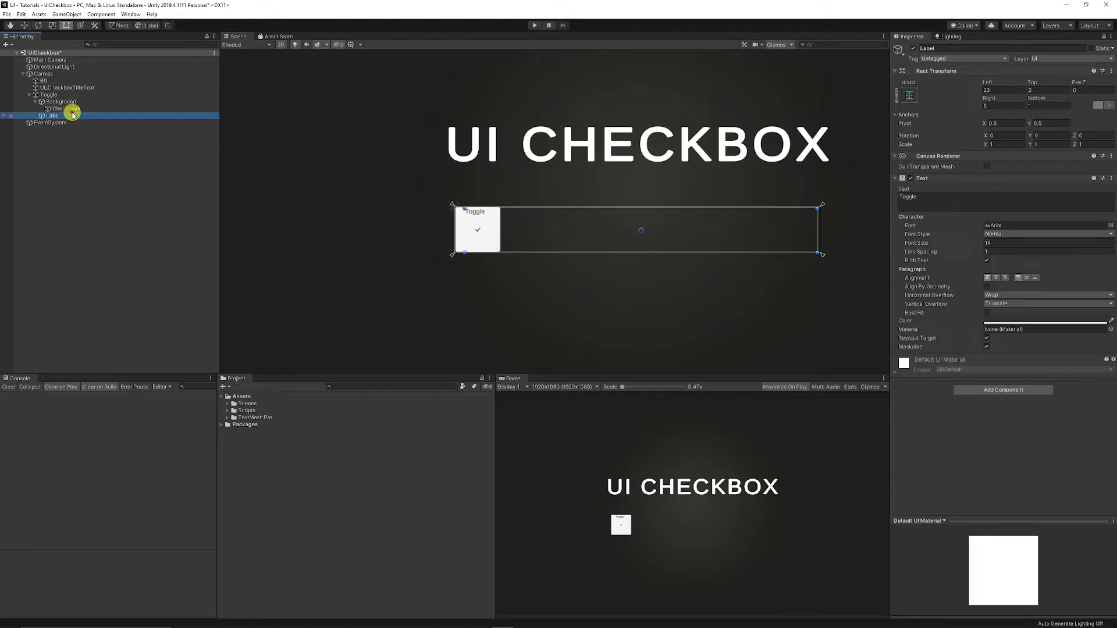
click(65, 109)
drag(486, 232, 456, 207)
Duplicate the title text, place it beside the checkbox and change its text to 'MY CHECKBOX'
click(53, 115)
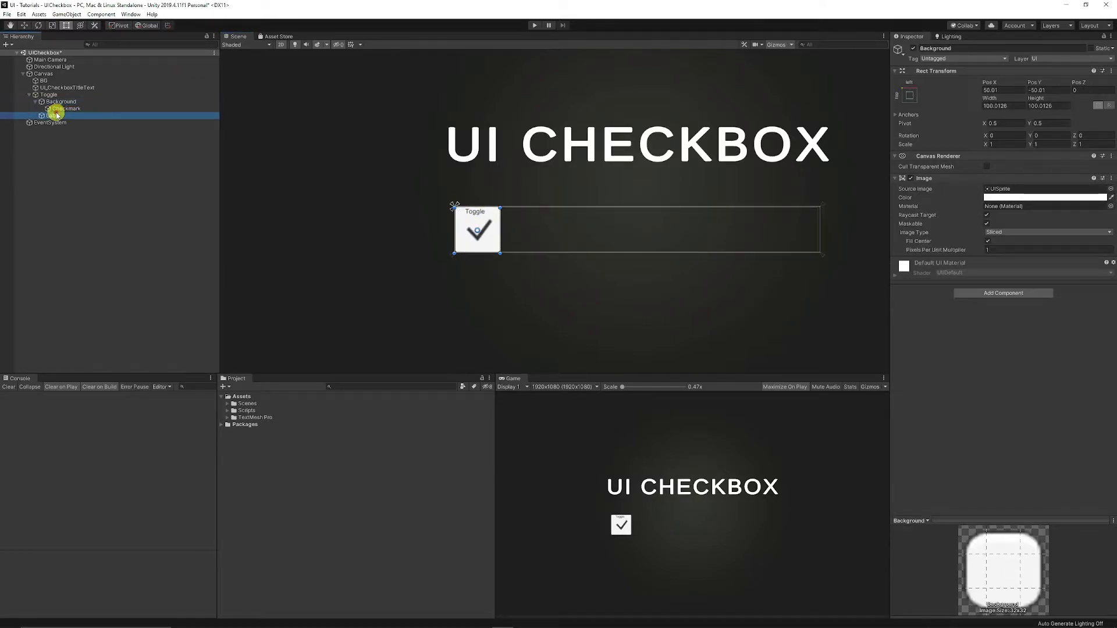
click(82, 134)
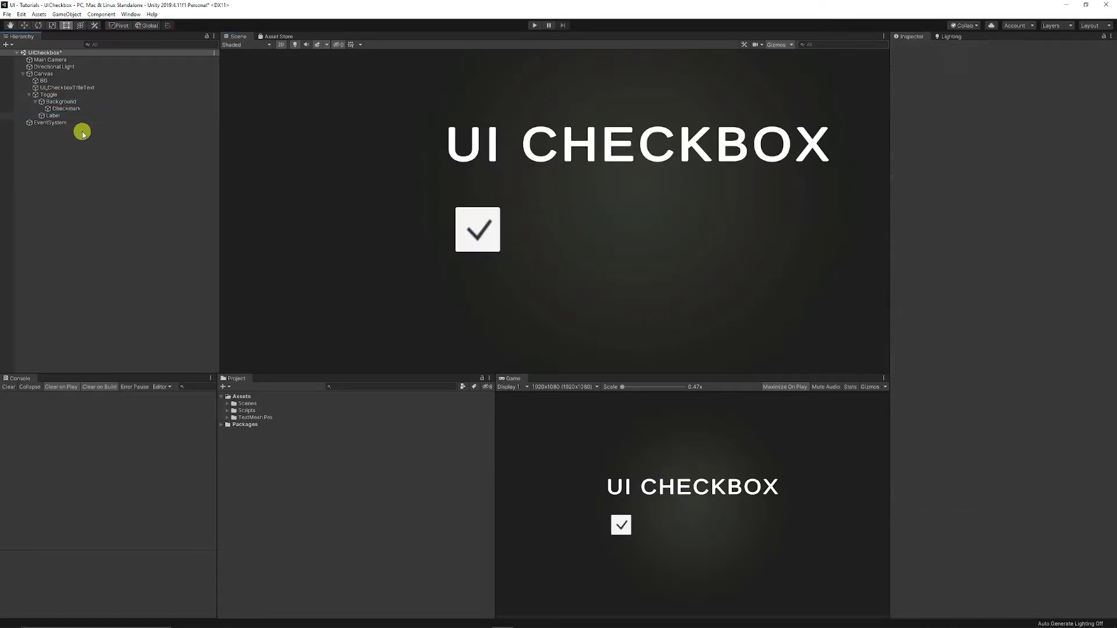
click(73, 88)
key(ctrl+d)
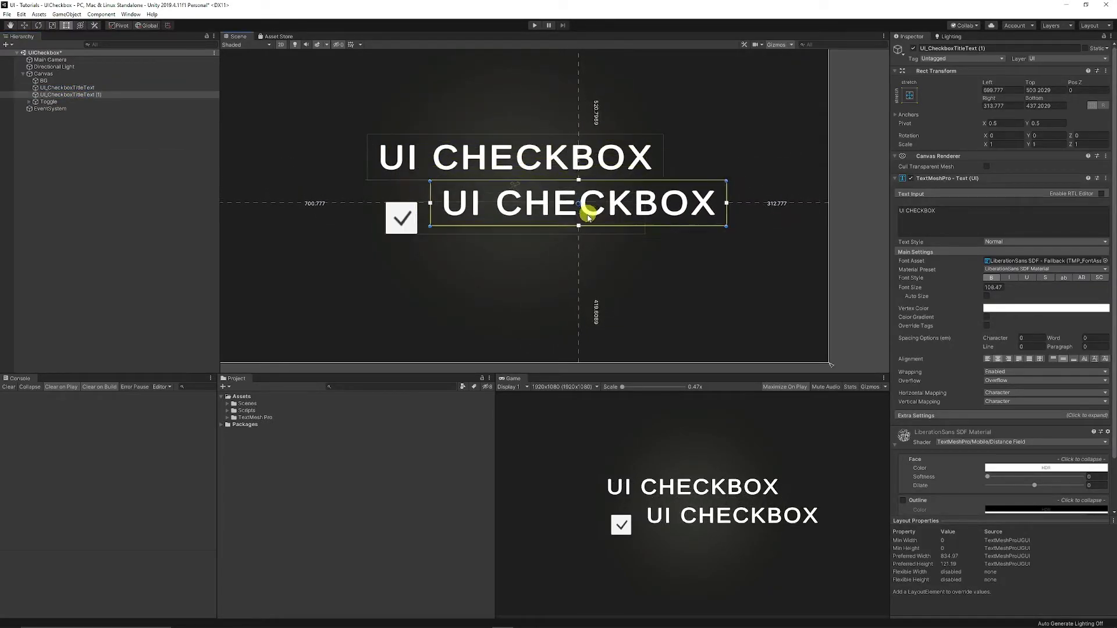
drag(588, 212, 587, 225)
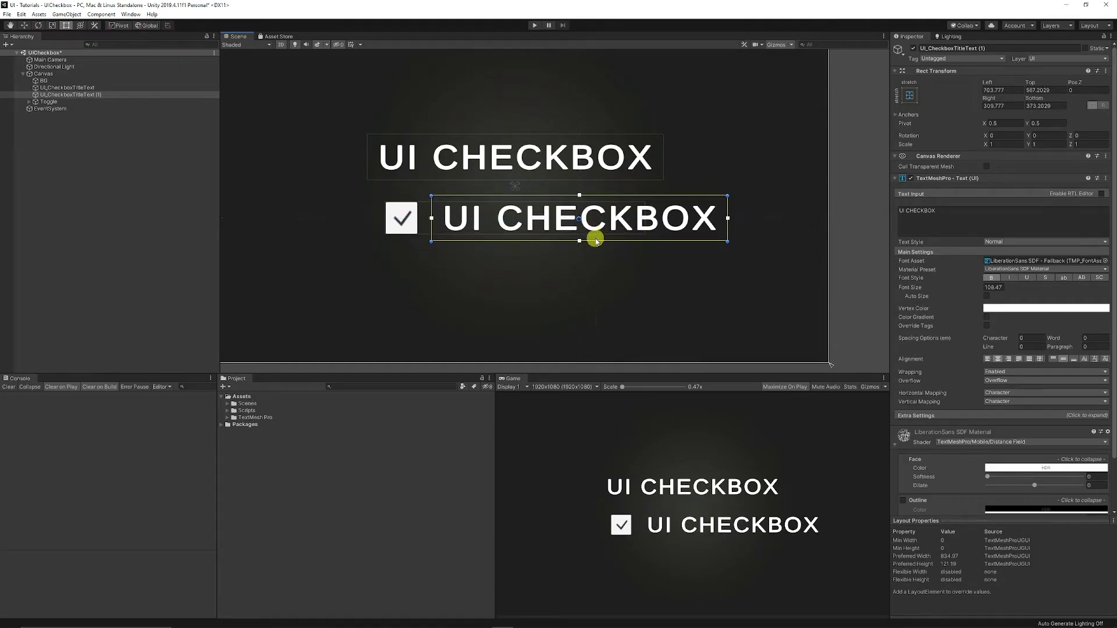
click(952, 214)
text(MY CHECKBOX)
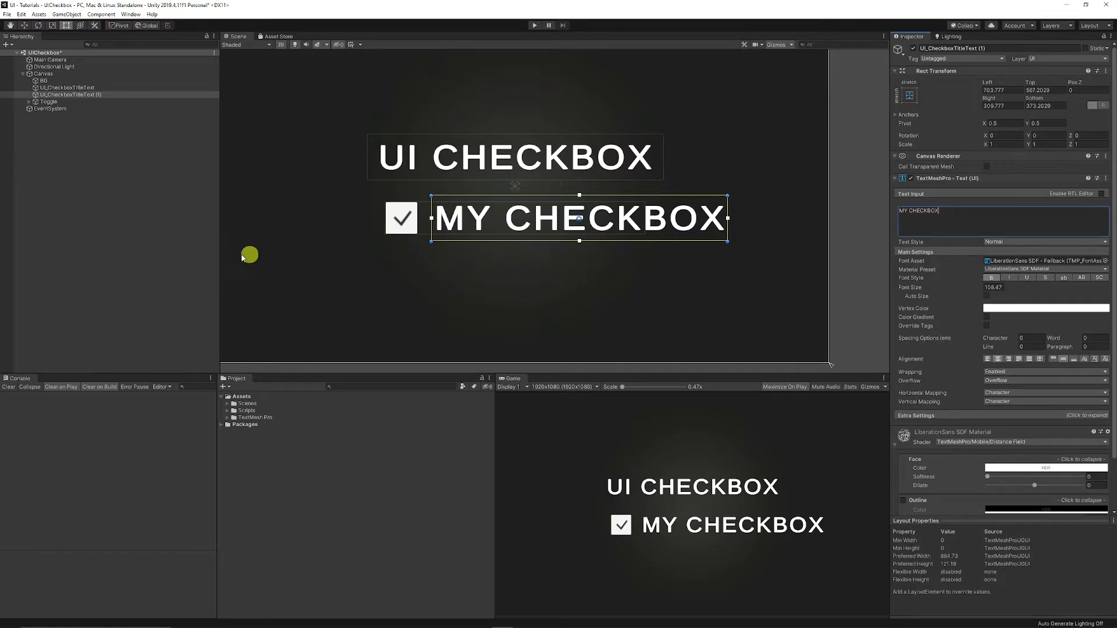
click(181, 258)
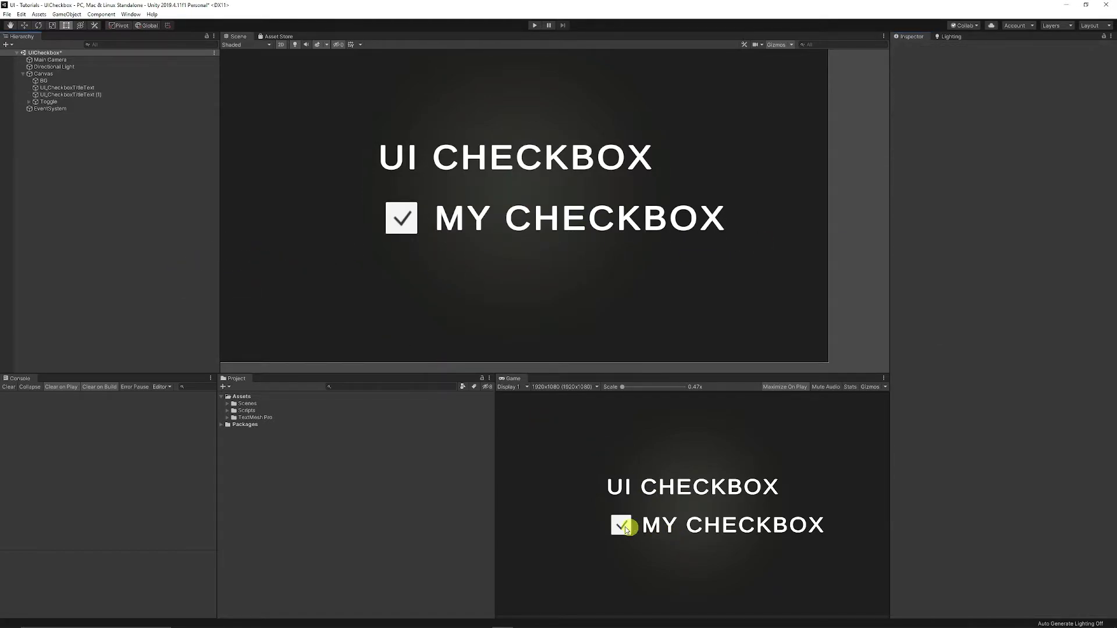
Run the scene, untick and tick MY CHECKBOX a few times, then stop play mode
click(535, 26)
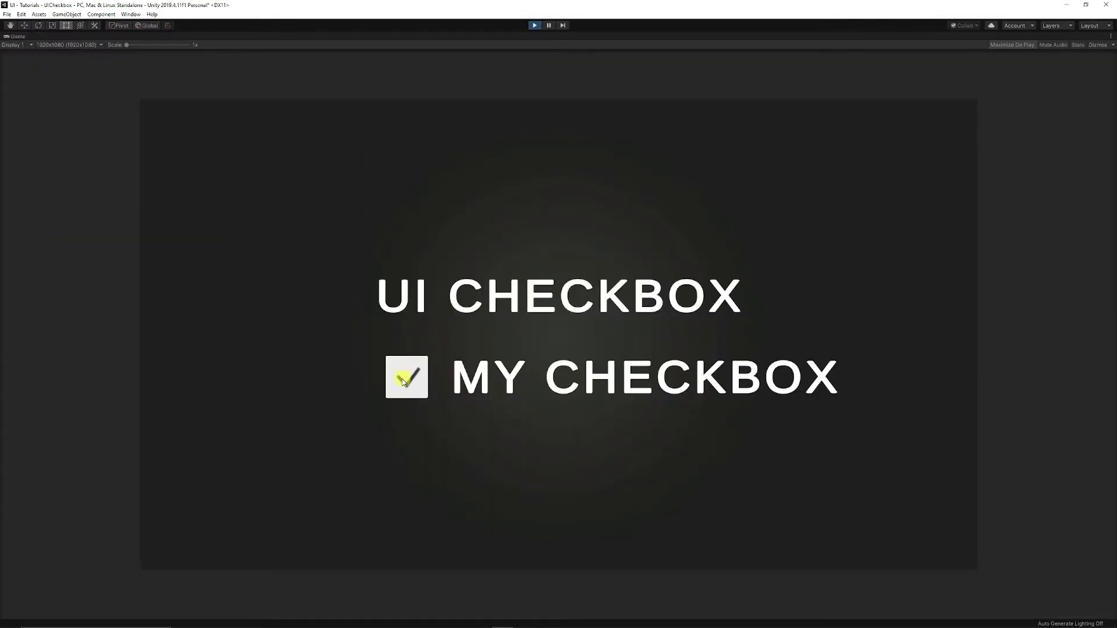
click(407, 380)
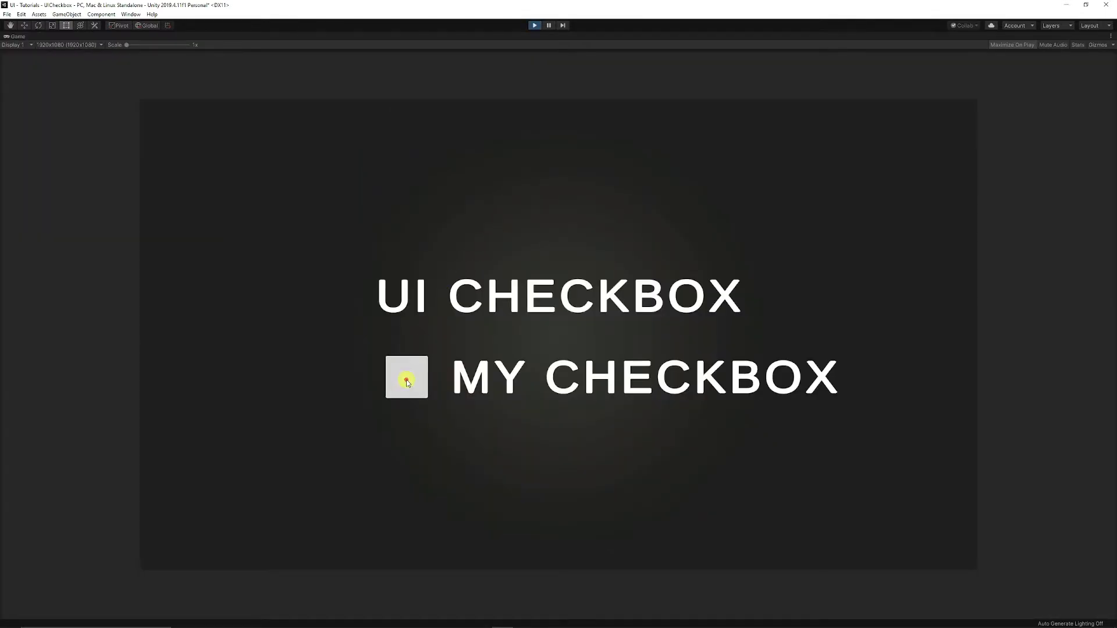
click(407, 379)
click(406, 380)
click(412, 379)
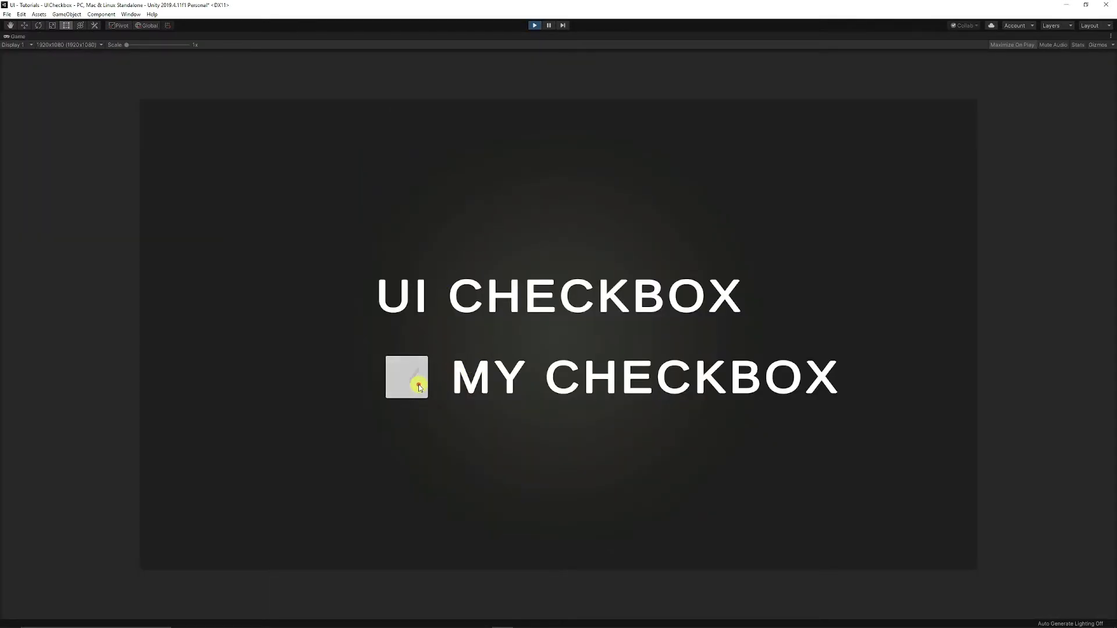
click(414, 379)
click(535, 25)
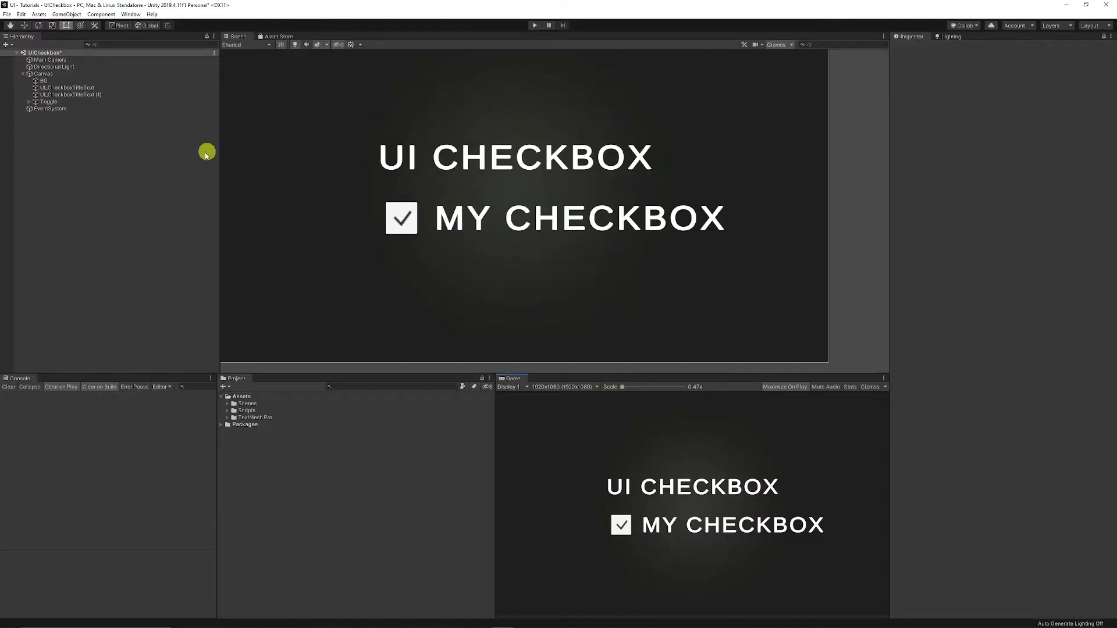
Parent UI_CheckboxTitleText (1) under the Toggle and shift the Toggle further left in the Scene view
click(62, 95)
drag(64, 100, 51, 102)
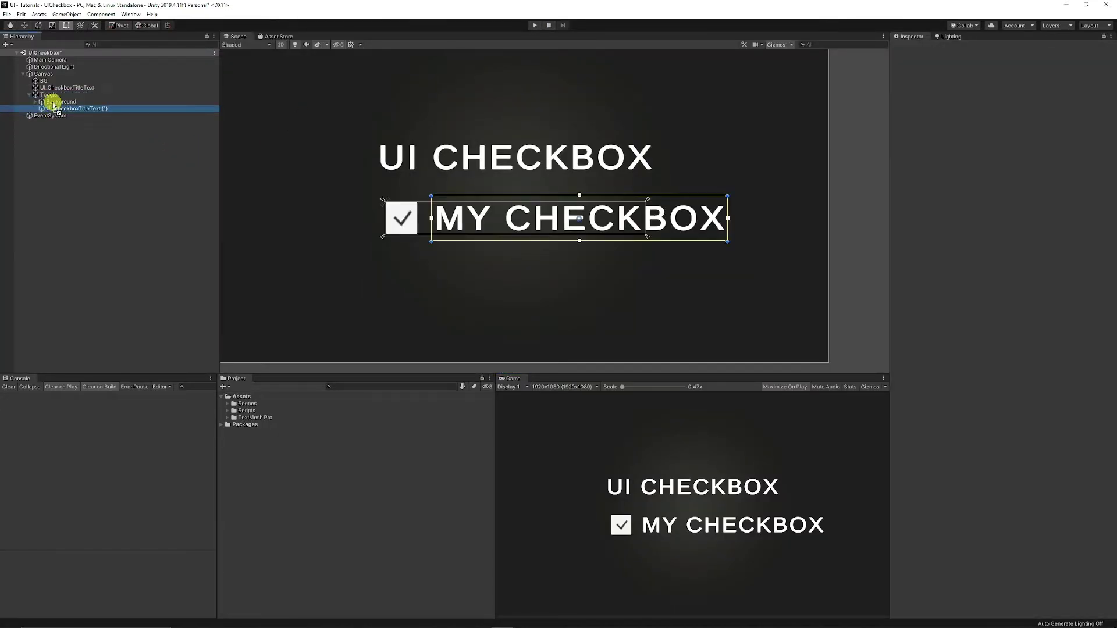
click(91, 175)
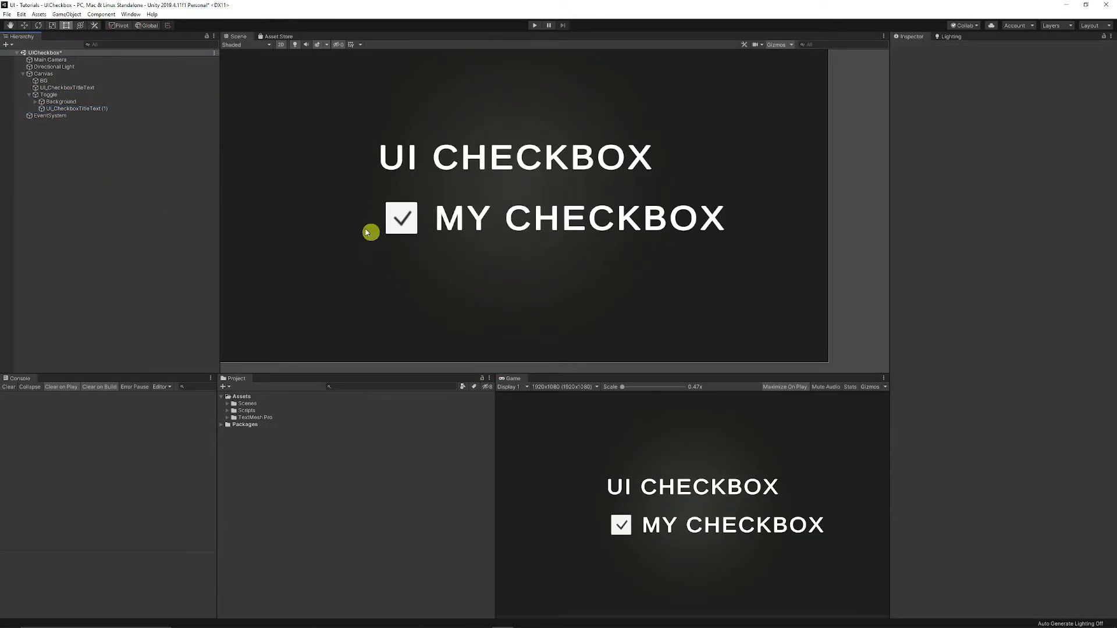
click(44, 95)
drag(472, 227, 425, 227)
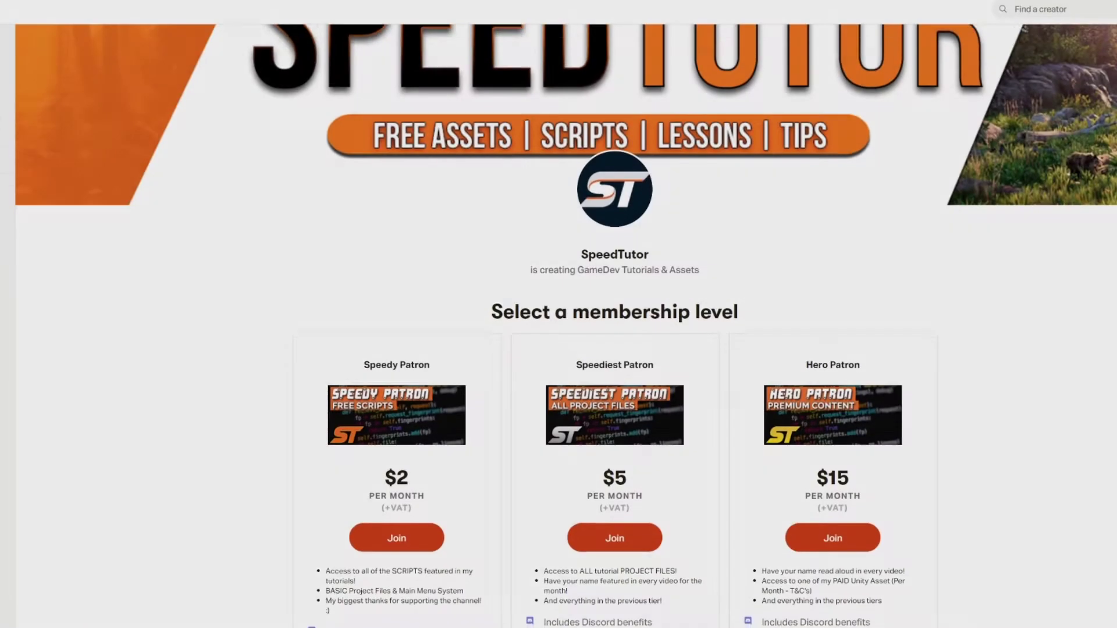
Scroll down SpeedTutor's Patreon page to the recent posts, then select the Toggle in Unity
scroll(558, 314, down, 5)
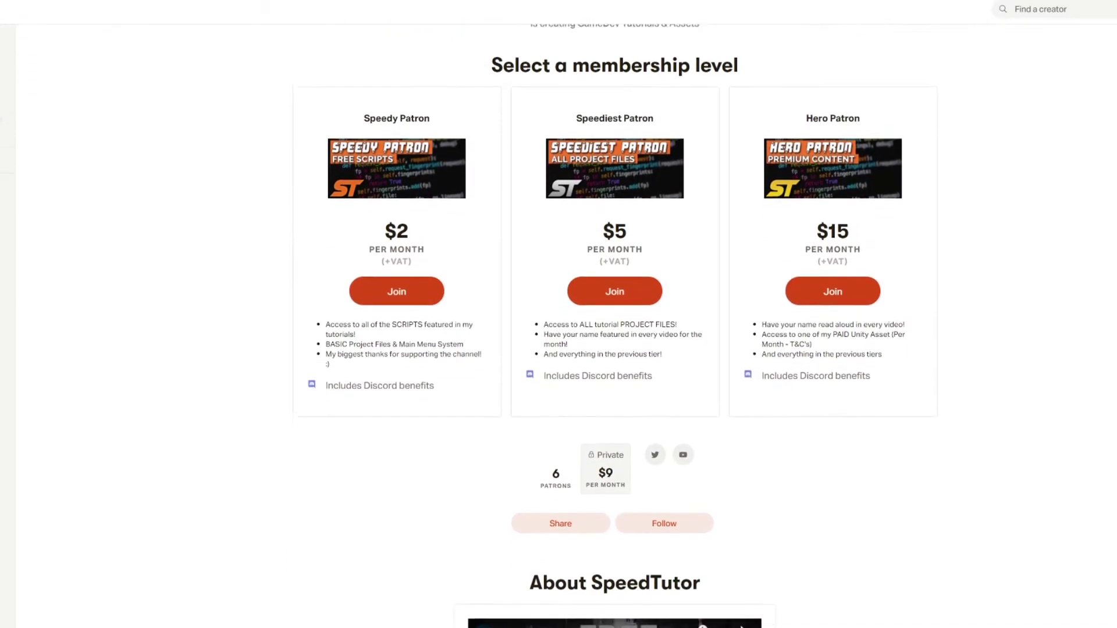
scroll(614, 326, down, 8)
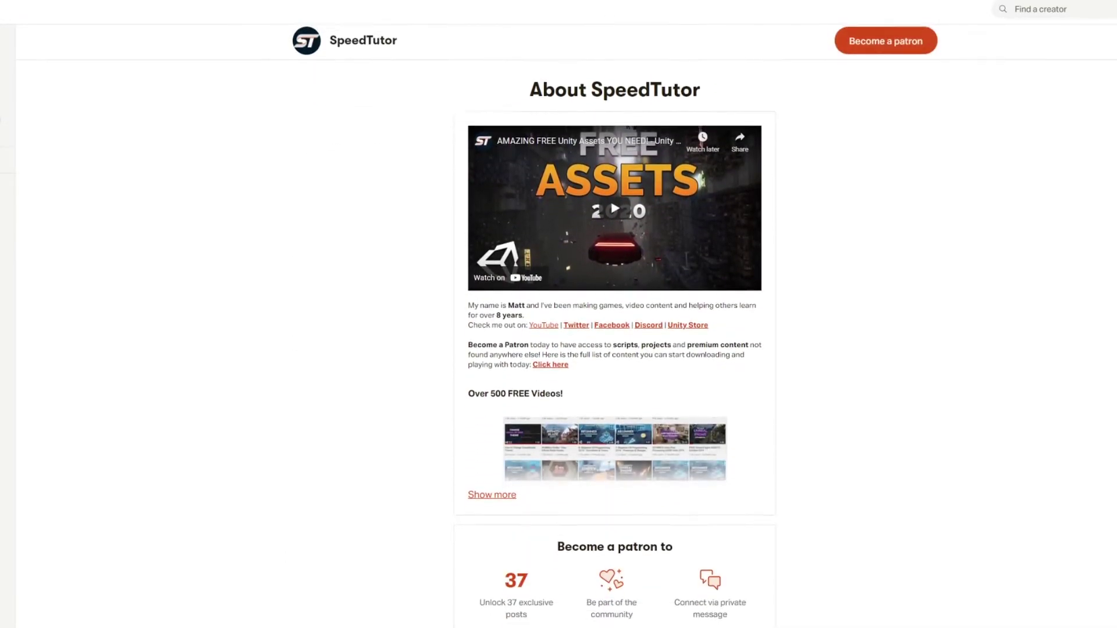
scroll(614, 343, down, 8)
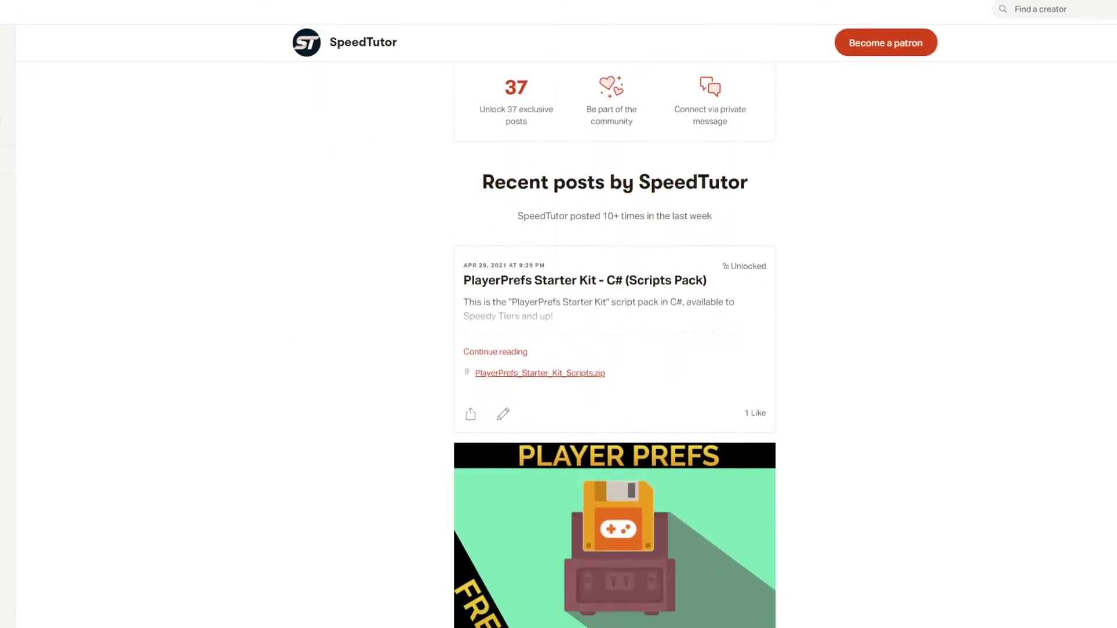
scroll(614, 338, down, 8)
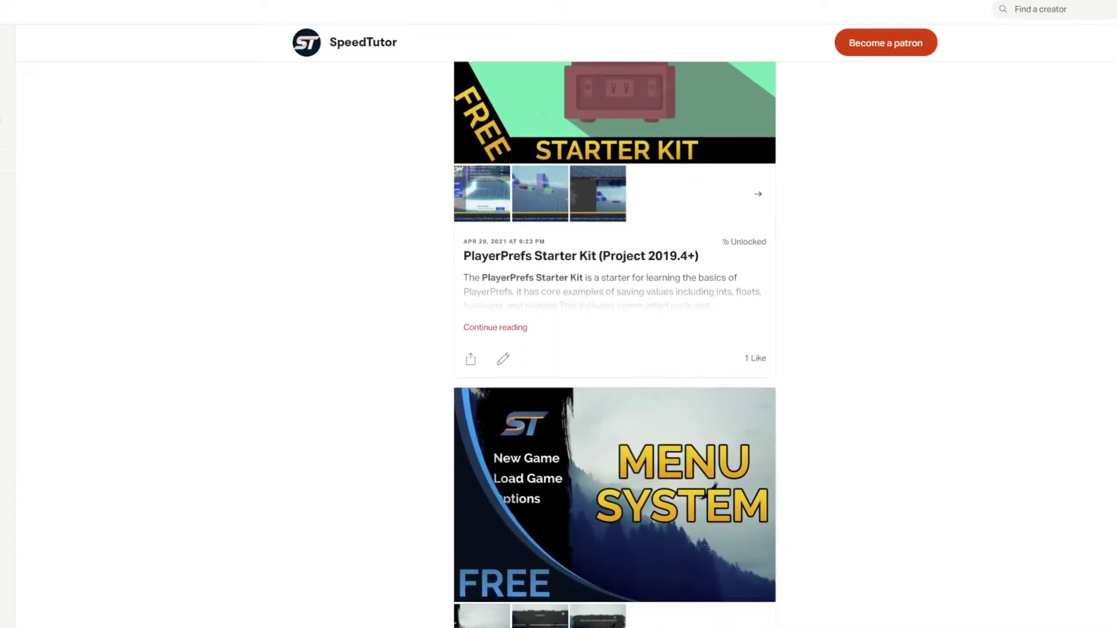
scroll(614, 338, down, 6)
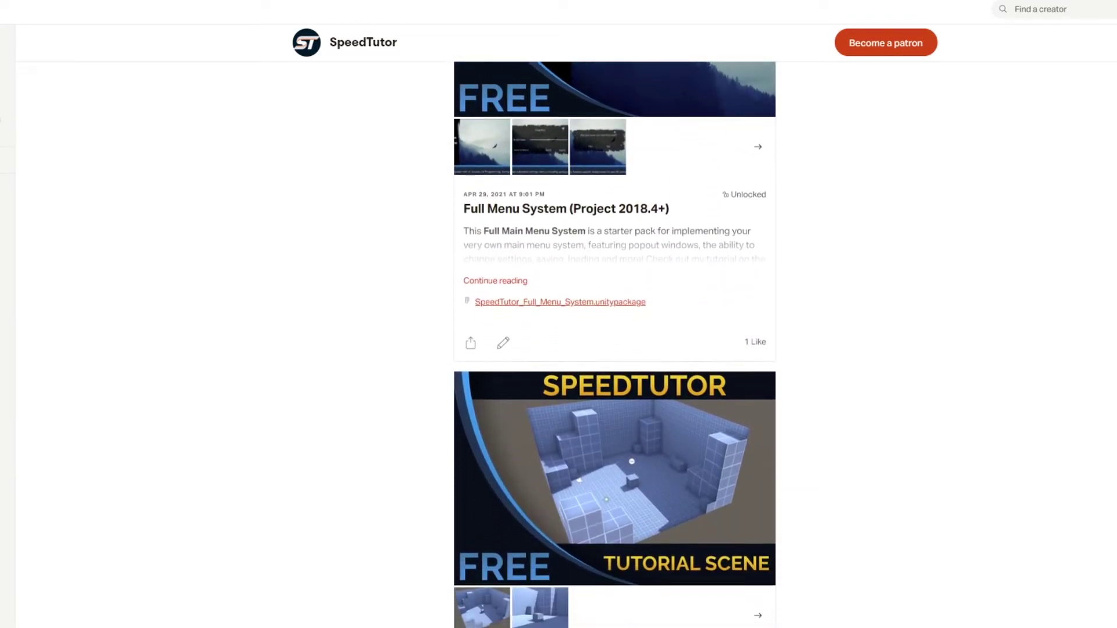
click(49, 95)
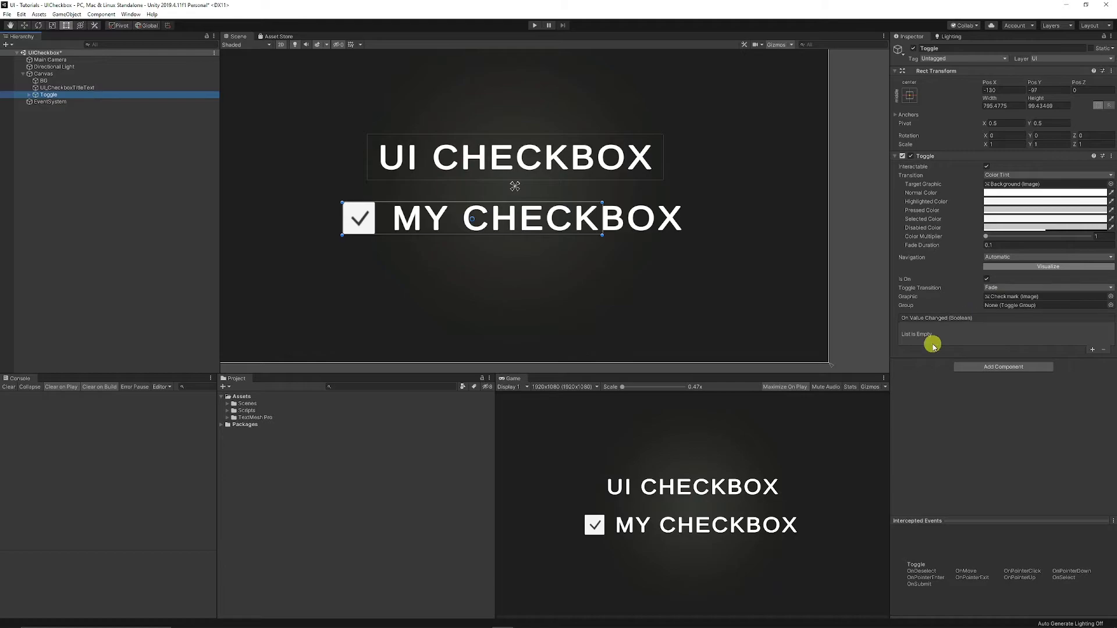
Add an On Value Changed entry to the Toggle with UI_CheckboxTitleText as its target object
click(1093, 349)
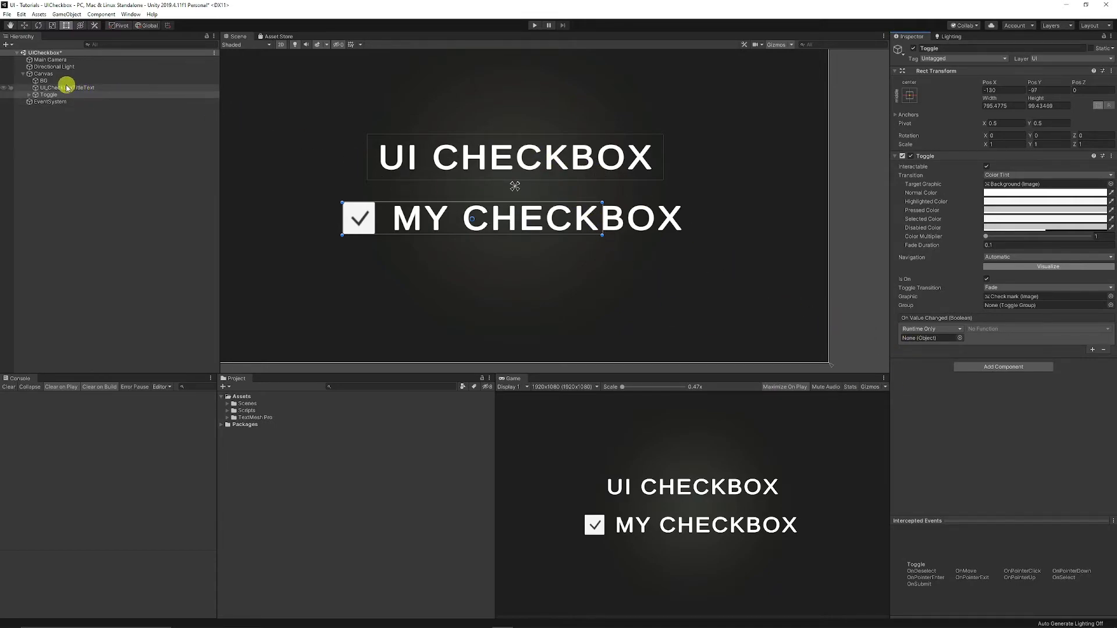
drag(66, 87, 928, 338)
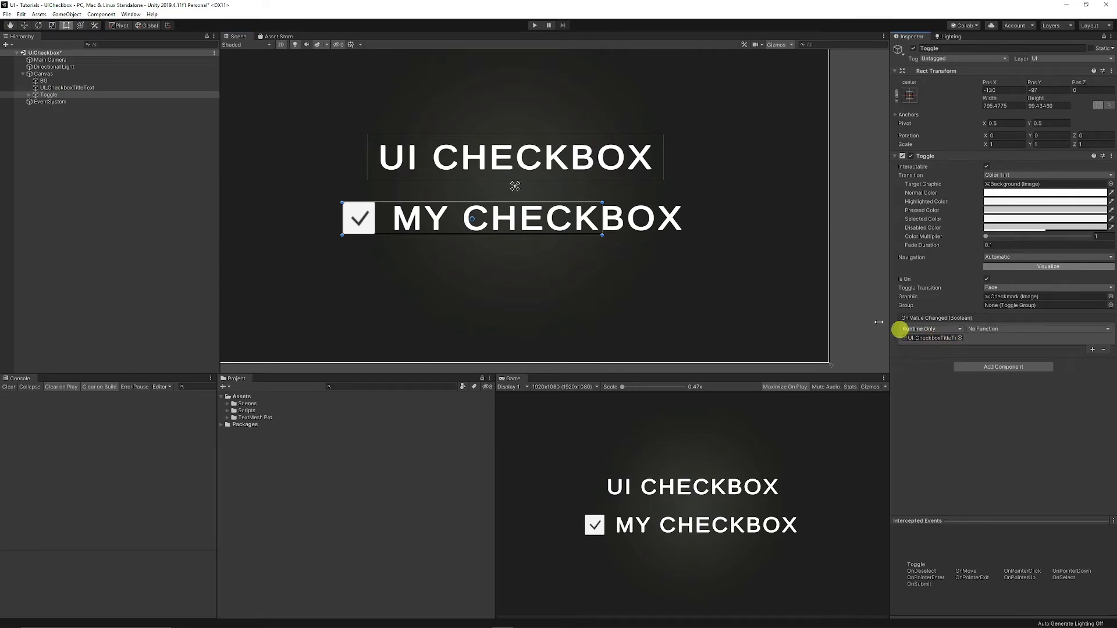
click(92, 88)
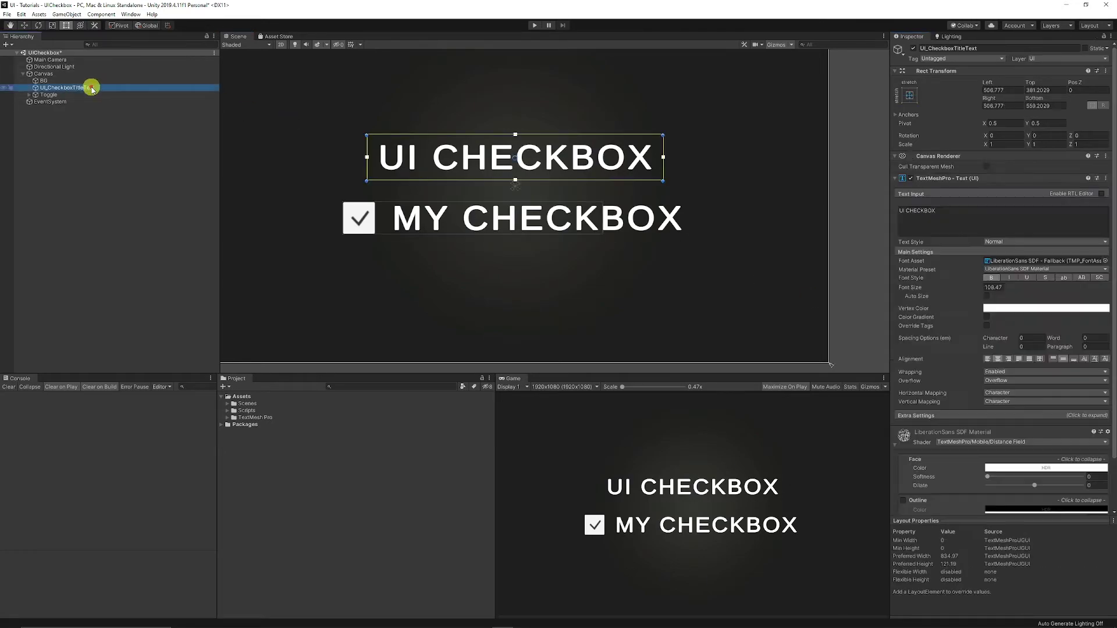
Deactivate and reactivate the title text to preview hiding it, then reselect the Toggle
click(914, 49)
click(913, 49)
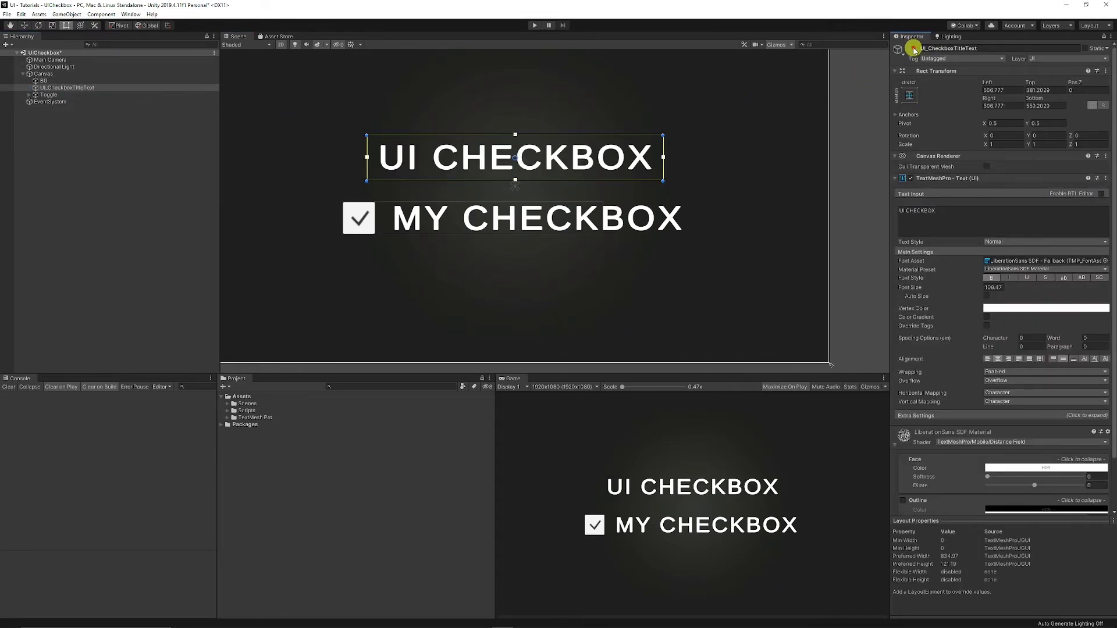
click(913, 49)
click(913, 49)
click(48, 94)
click(985, 329)
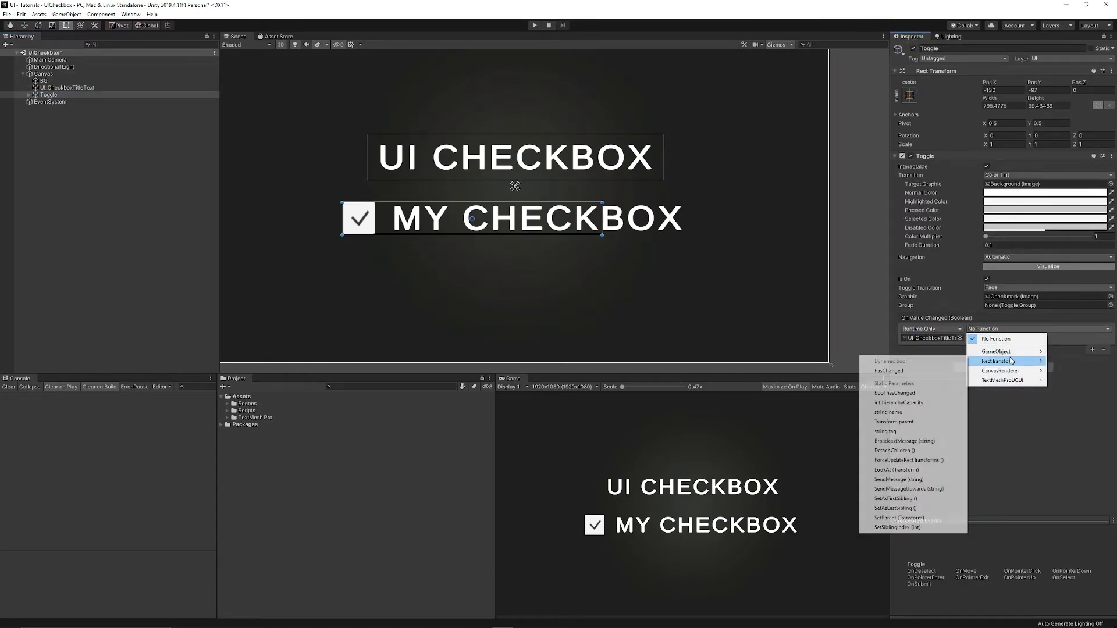
Choose GameObject > SetActive (dynamic bool) as the On Value Changed function
mouse_move(1012, 356)
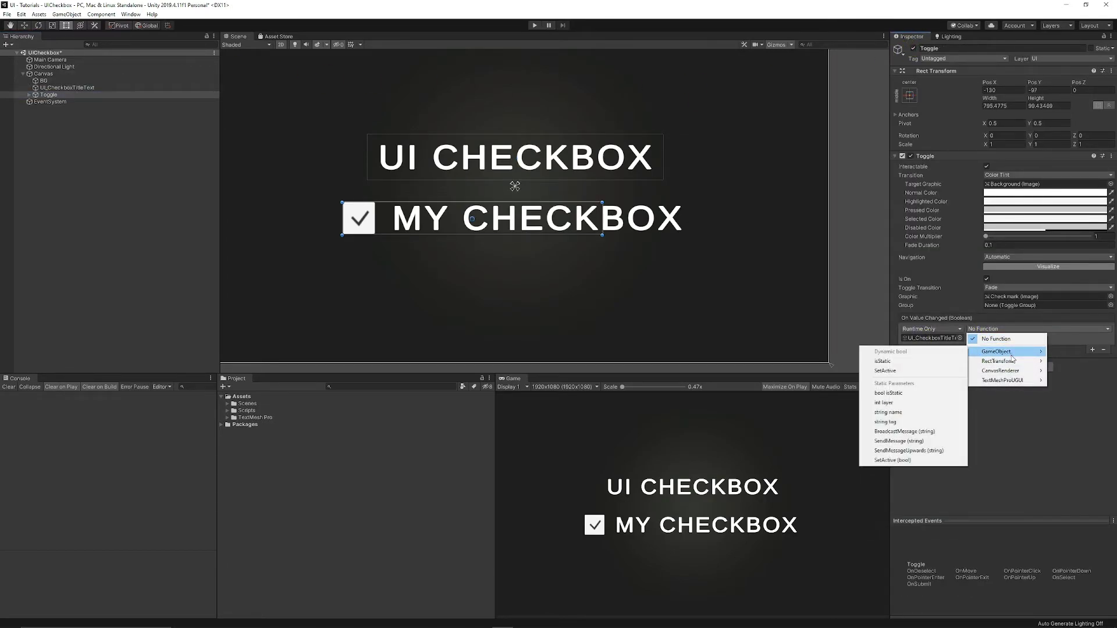
click(893, 352)
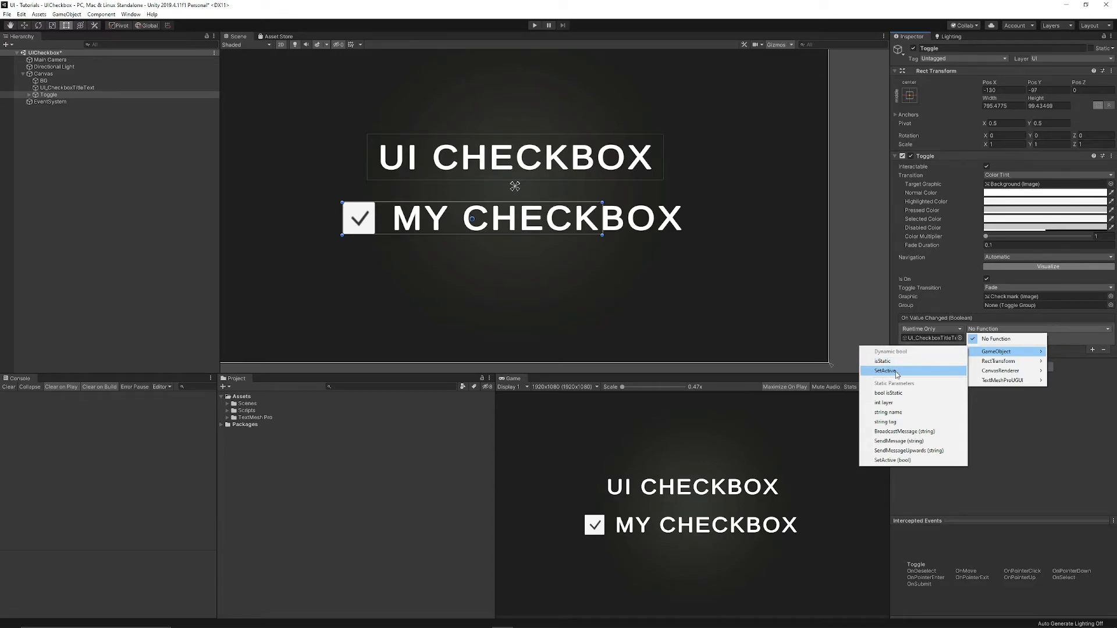
click(896, 371)
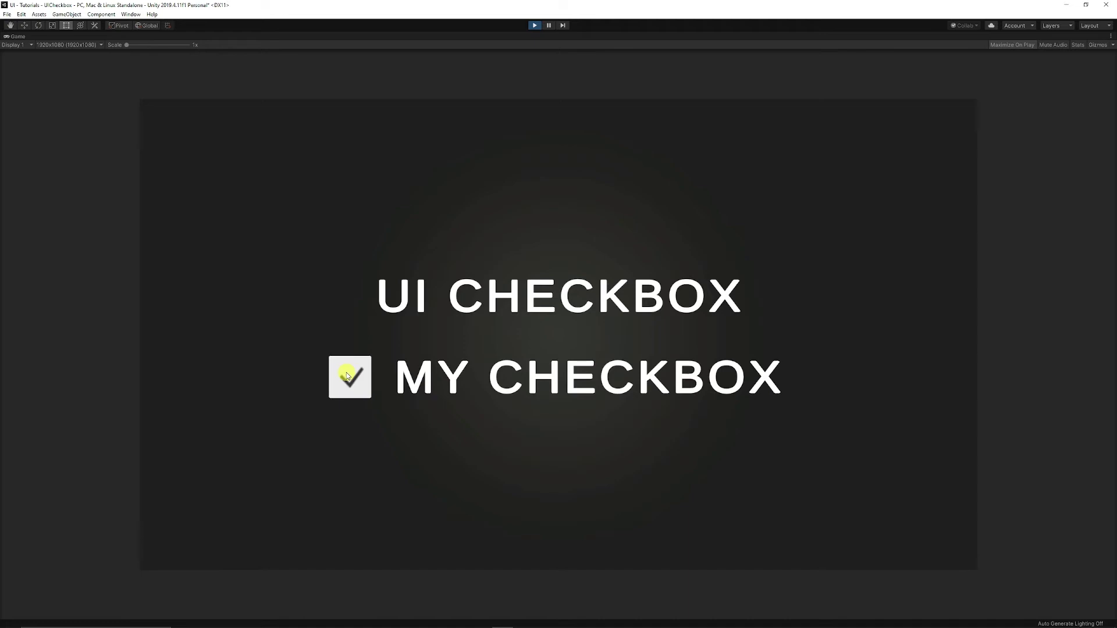
Untick and tick MY CHECKBOX twice to hide and reveal the title, then stop play mode
click(351, 383)
click(350, 383)
click(351, 385)
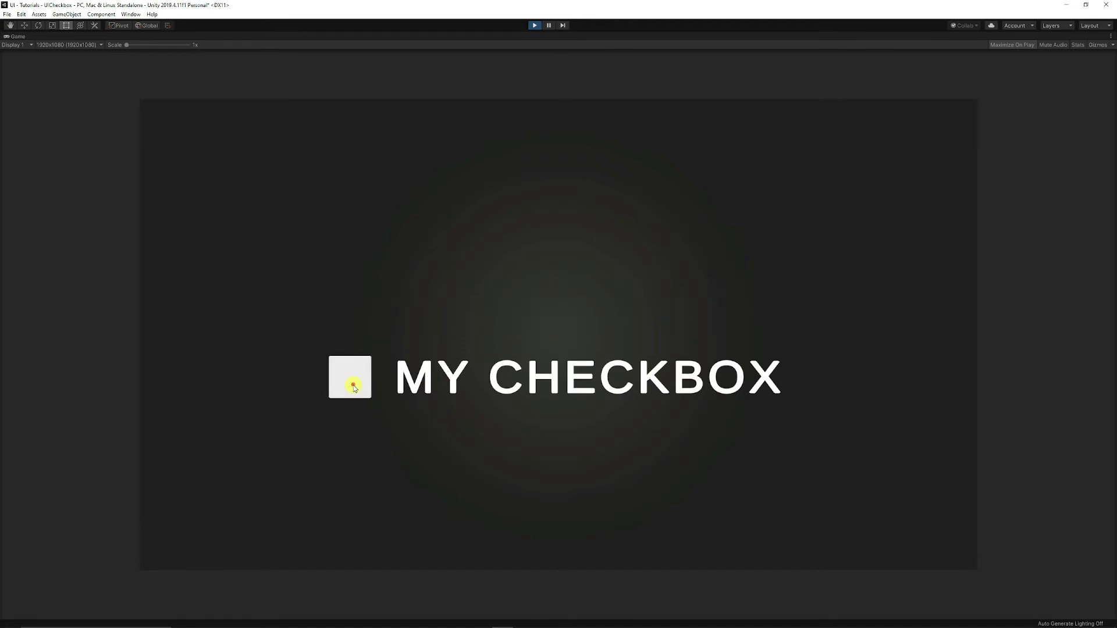
click(353, 387)
click(534, 25)
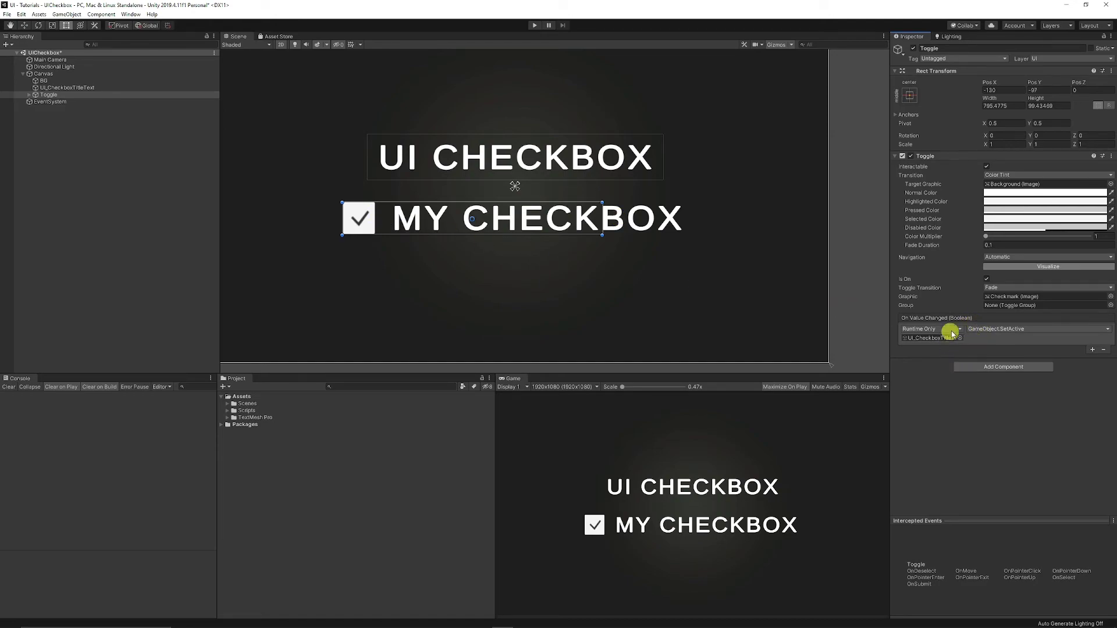
Start play mode and untick then re-tick MY CHECKBOX to hide and restore the title
click(534, 25)
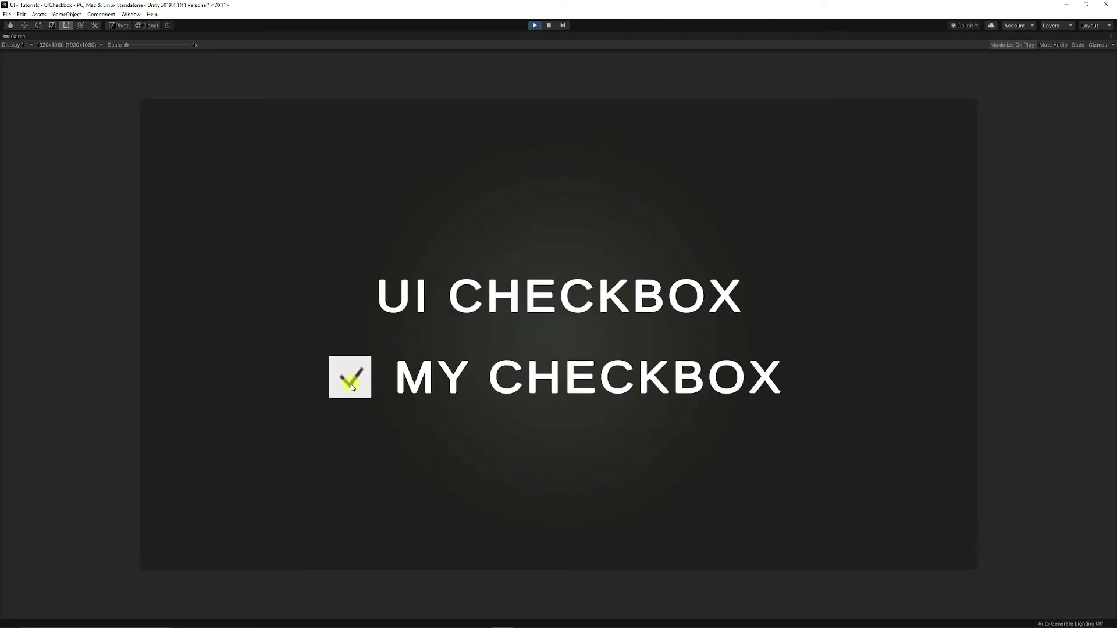
click(352, 388)
click(353, 388)
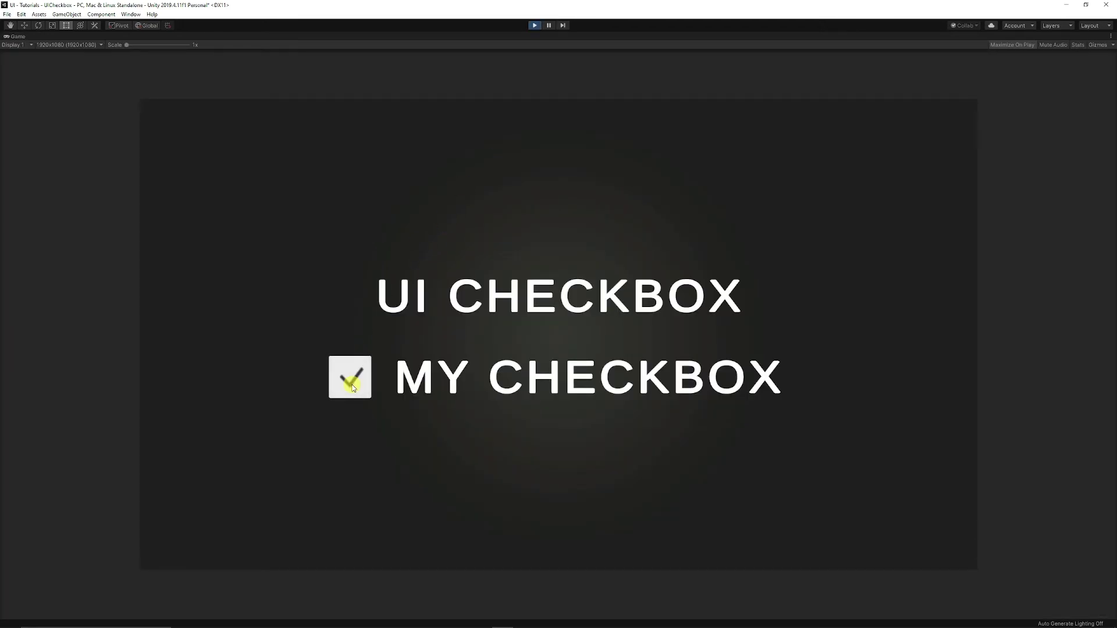